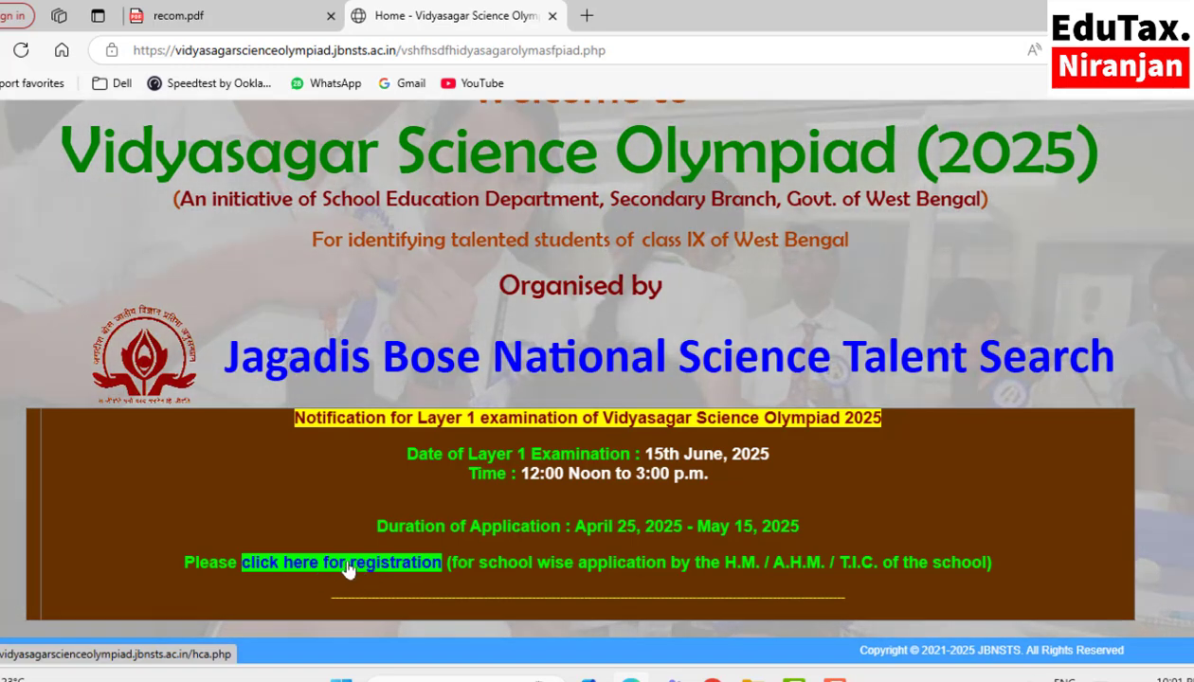
# Step: Open the school registration instructions and open the prescribed format of the Recommendation Letter
pyautogui.click(346, 568)
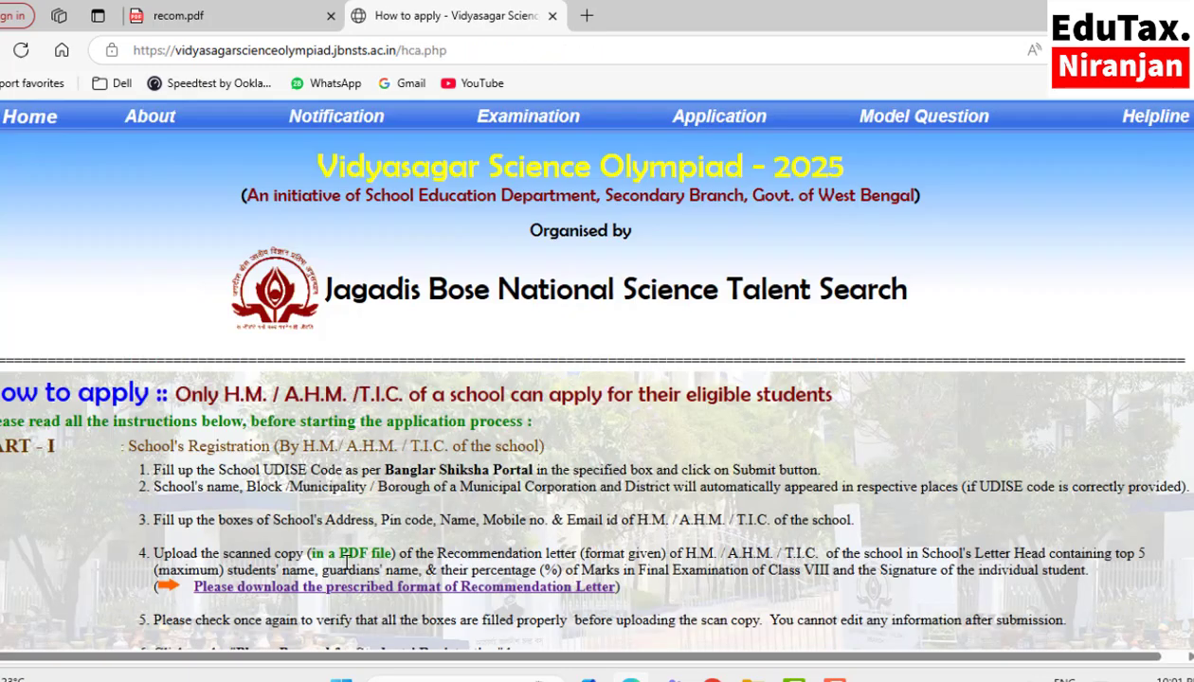
pyautogui.scroll(-1, 341, 552)
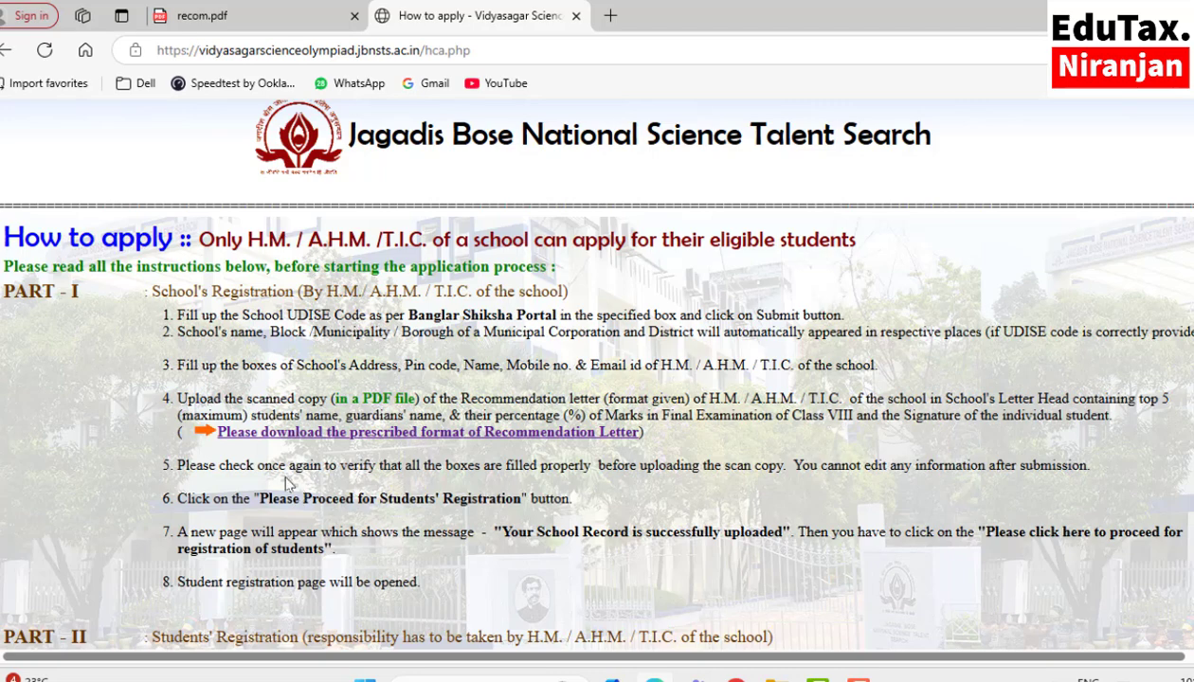
pyautogui.scroll(-1, 289, 483)
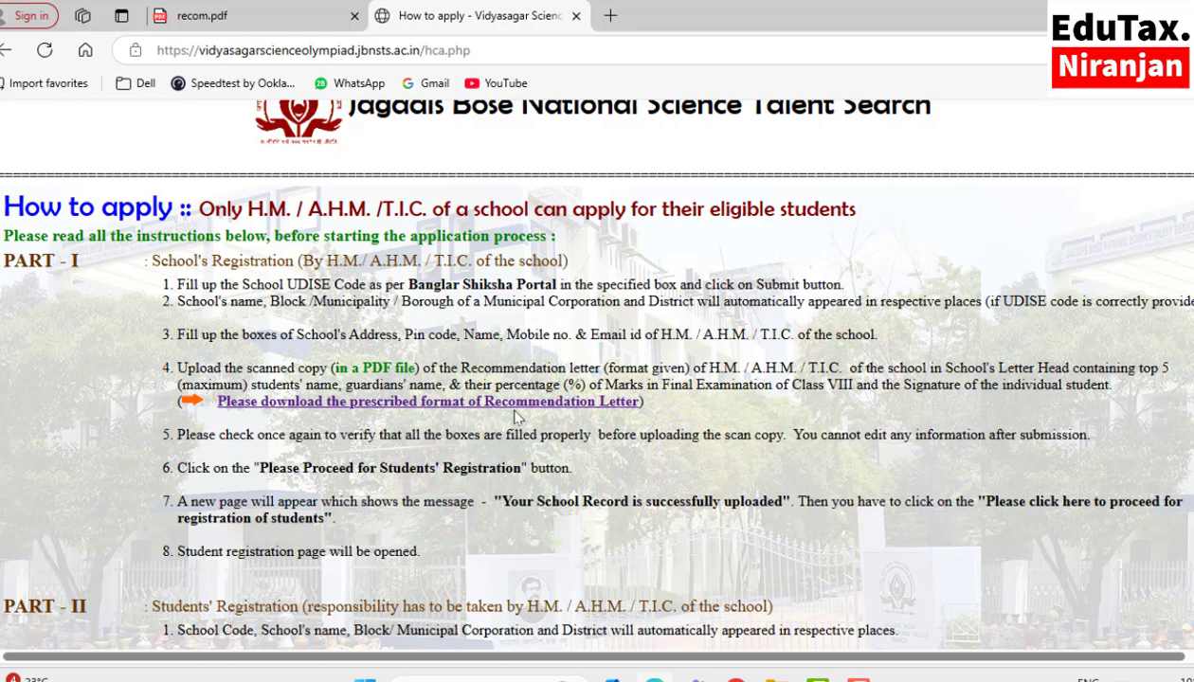
pyautogui.click(414, 403)
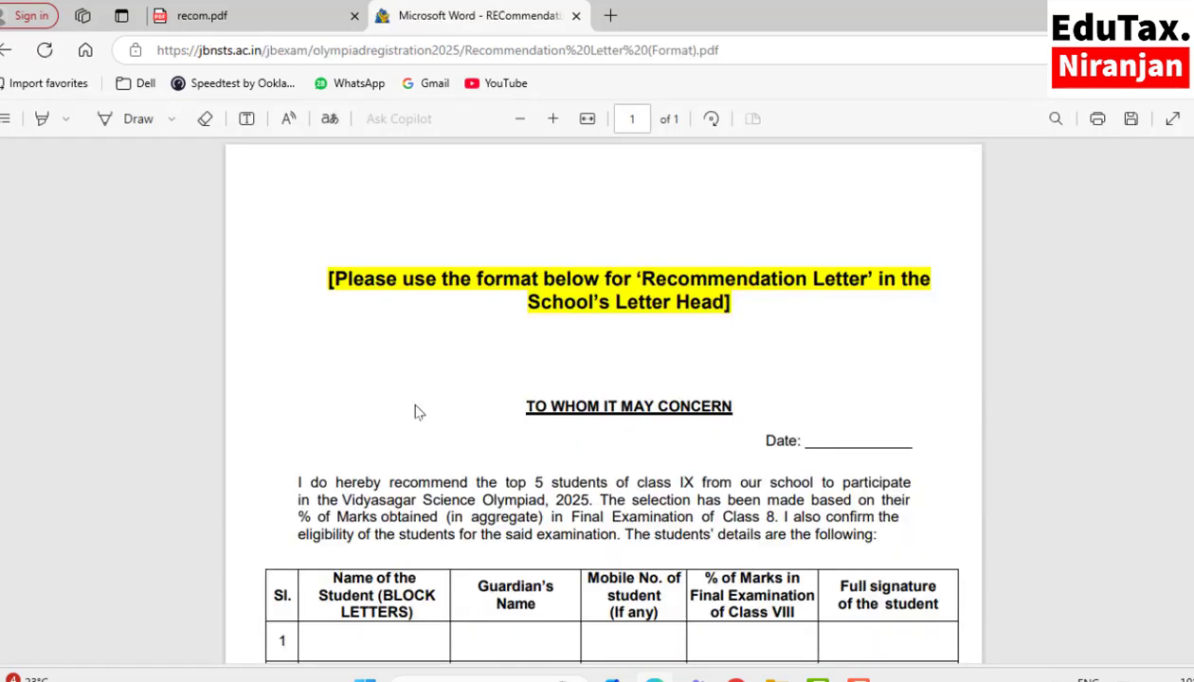
# Step: Enlarge the Recommendation Letter format and examine its declaration text and the student details table
pyautogui.hotkey('ctrl', '+')
pyautogui.hotkey('ctrl', '+')
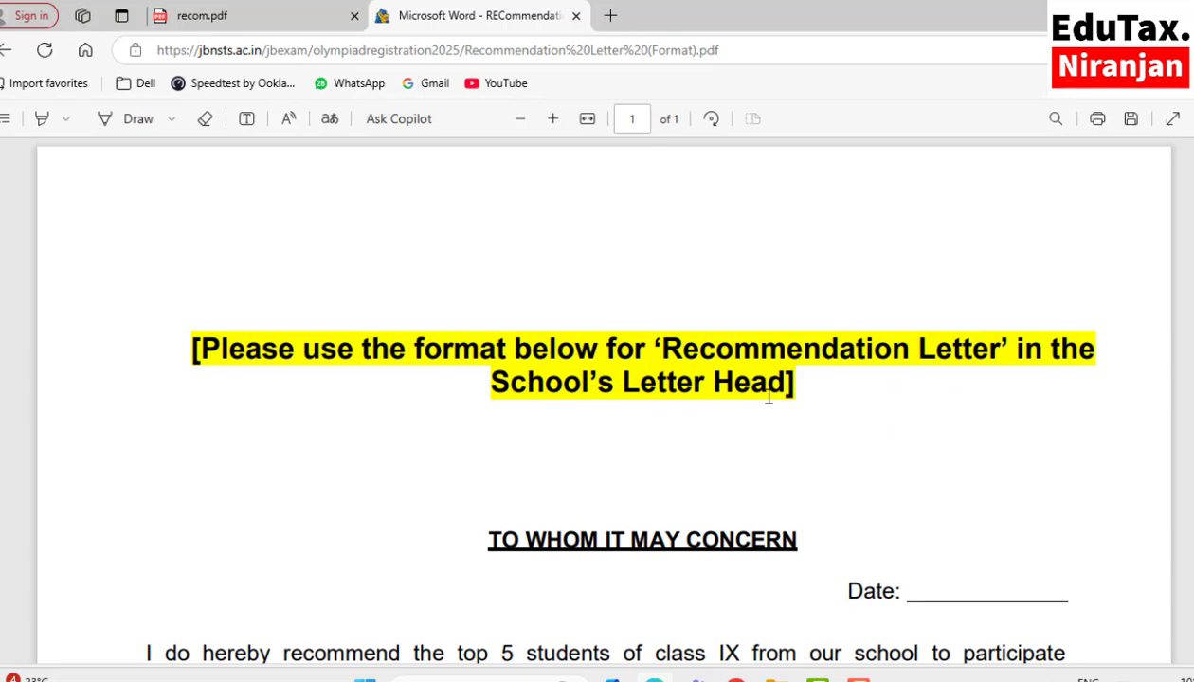
pyautogui.scroll(-1, 762, 400)
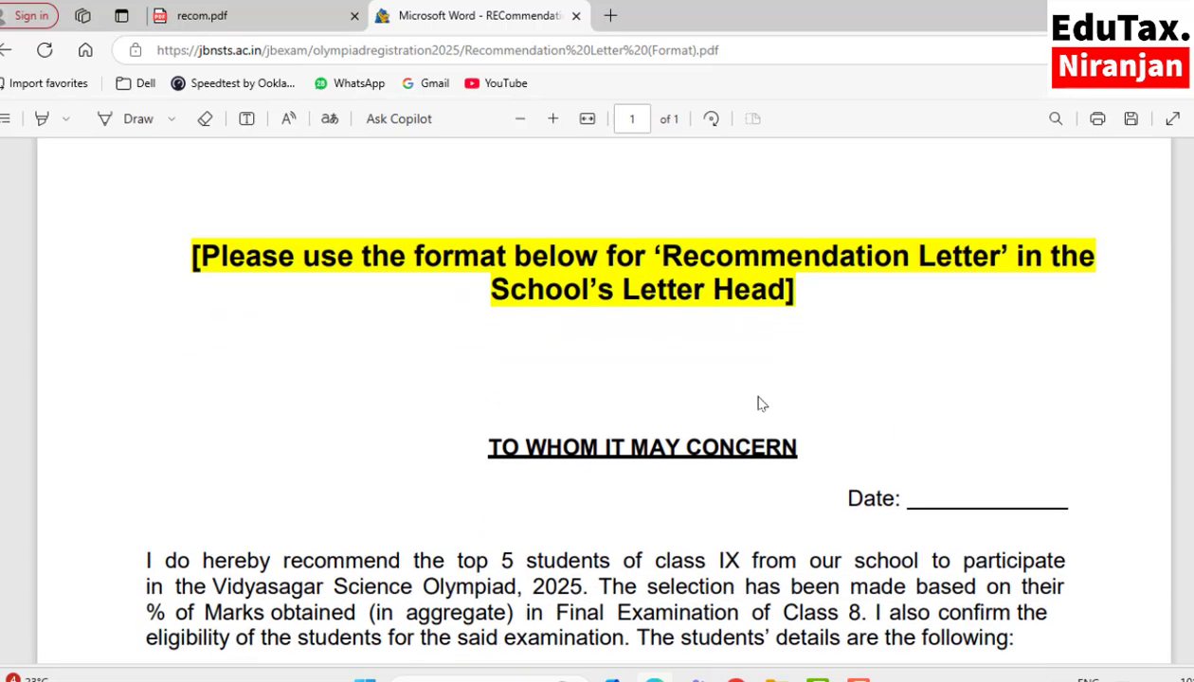
pyautogui.scroll(-3, 763, 405)
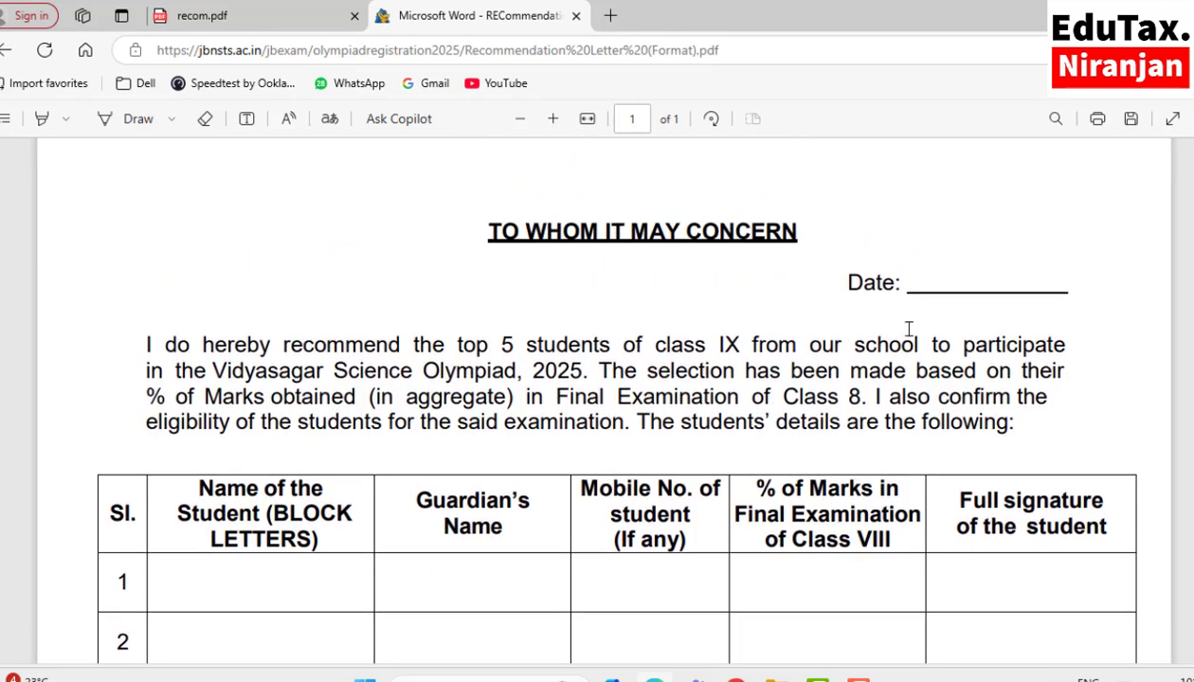
pyautogui.scroll(-2, 969, 305)
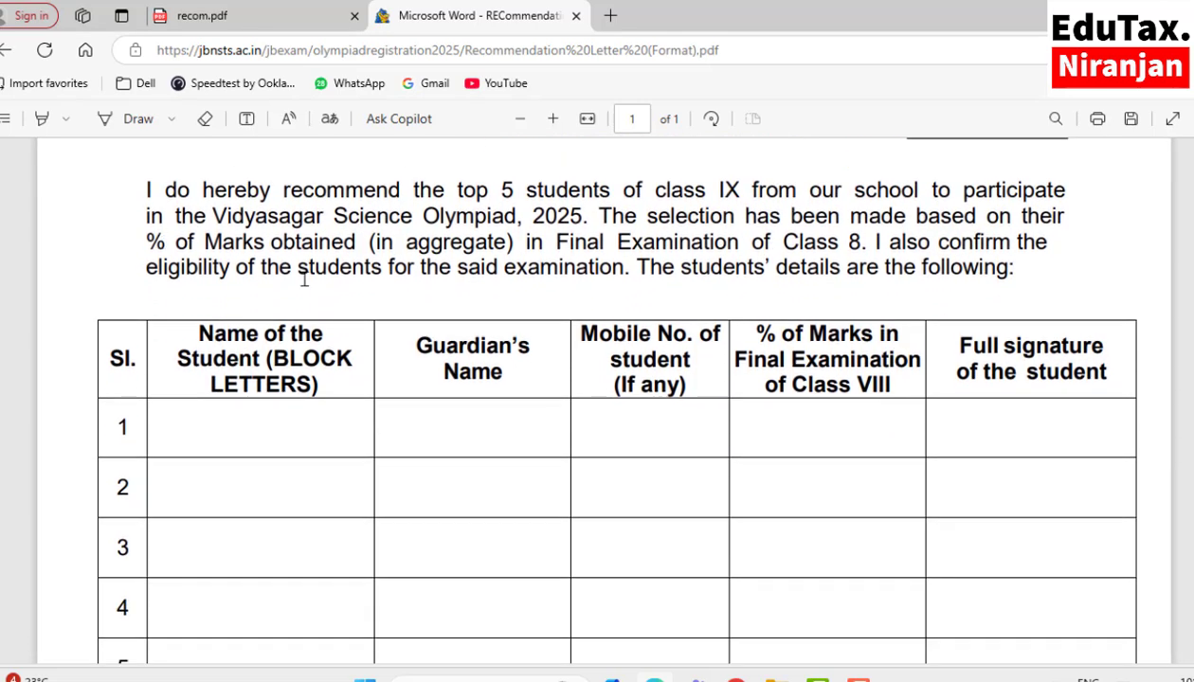
pyautogui.scroll(-1, 219, 368)
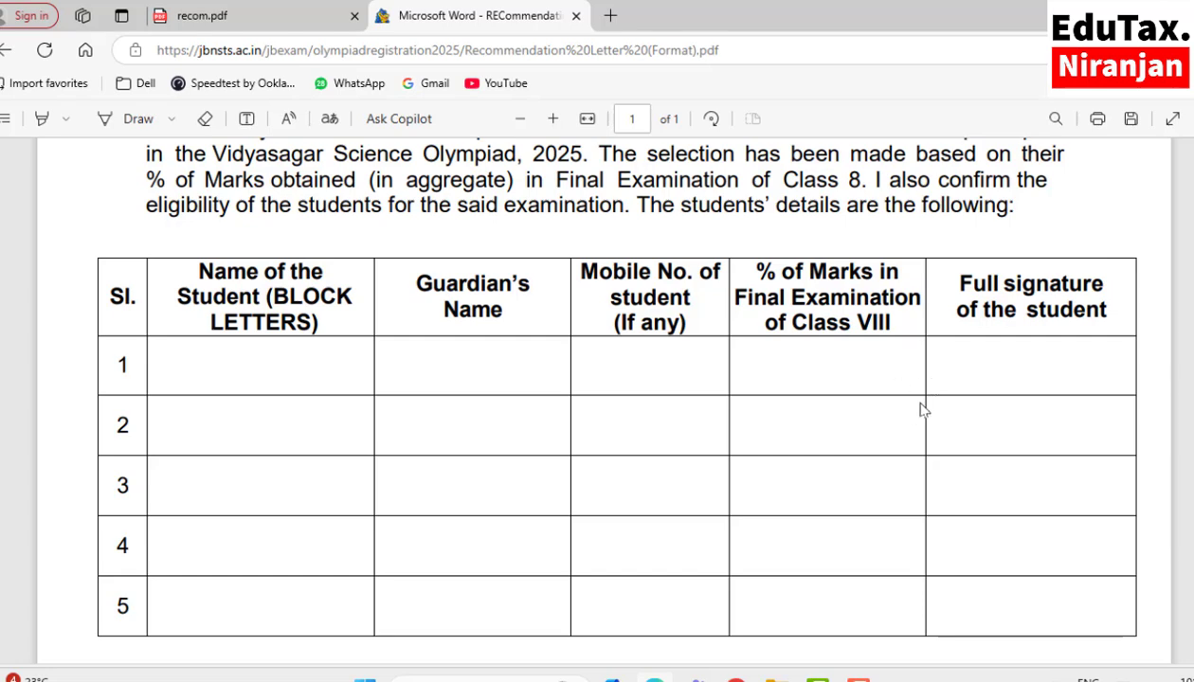
pyautogui.scroll(2, 616, 420)
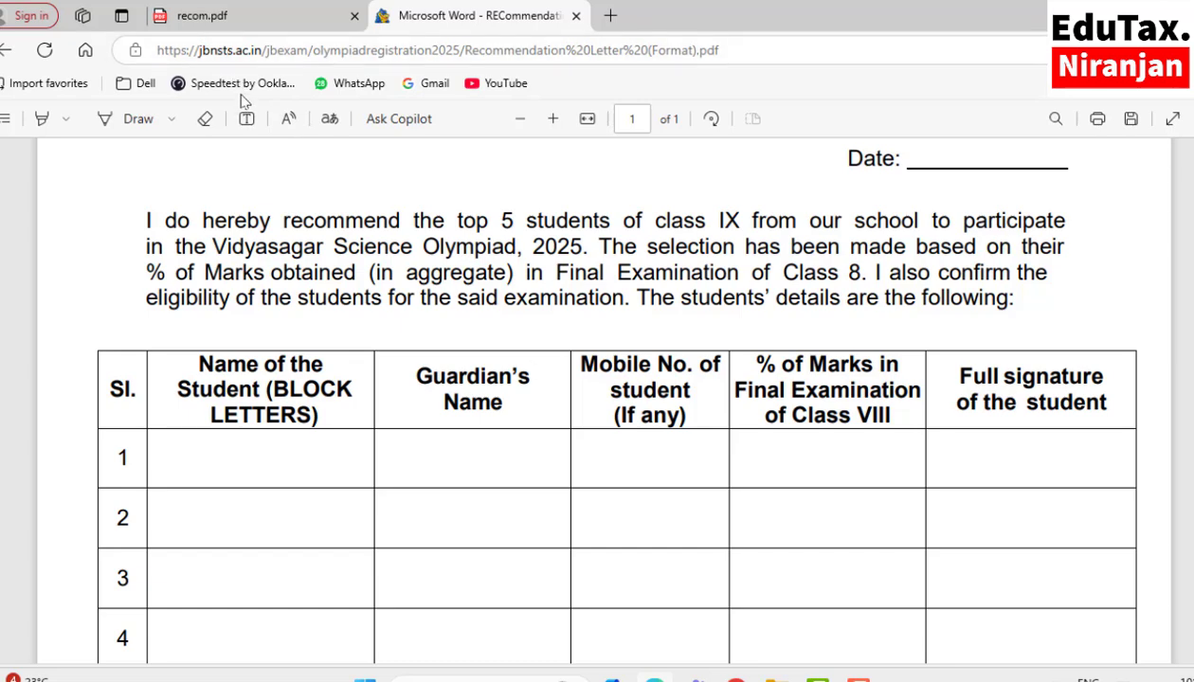
# Step: View the completed recommendation letter in recom.pdf, including its letterhead and student table
pyautogui.click(234, 24)
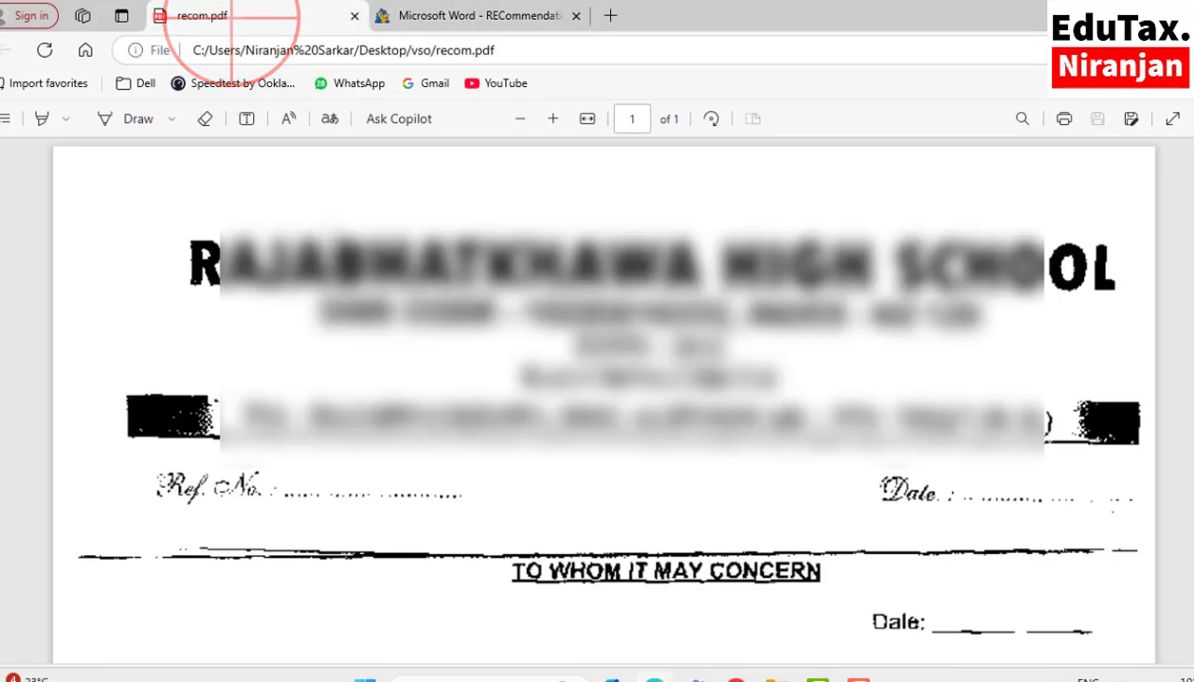
pyautogui.scroll(-8, 54, 352)
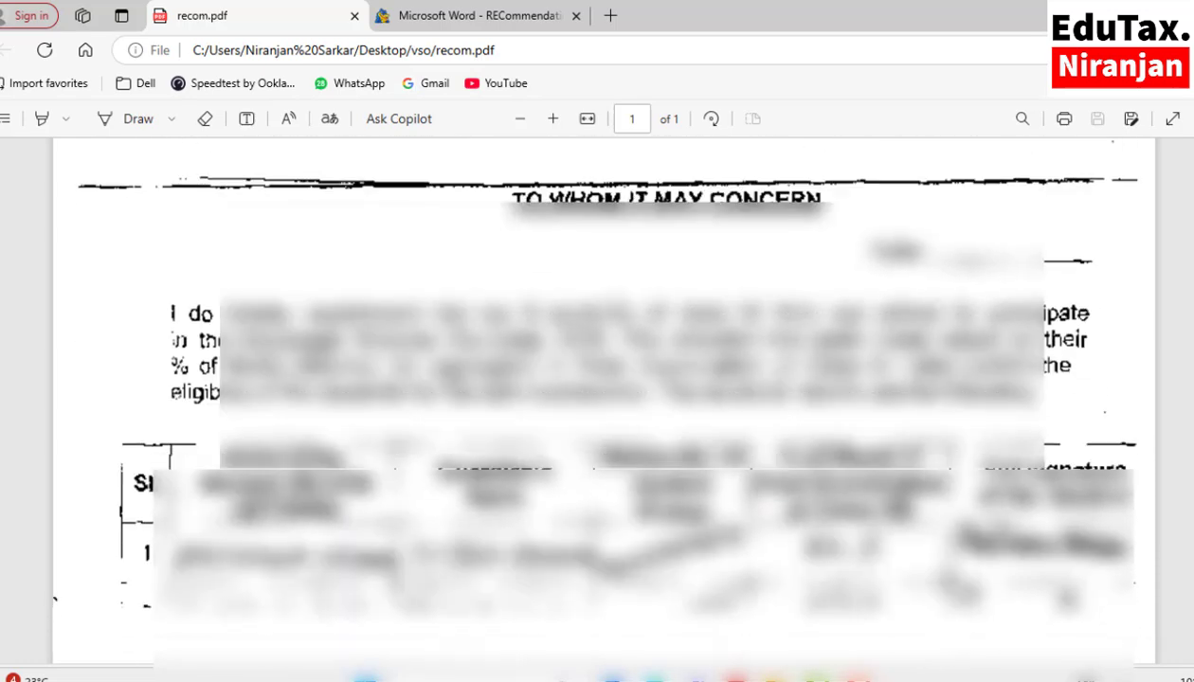
pyautogui.scroll(2, 391, 194)
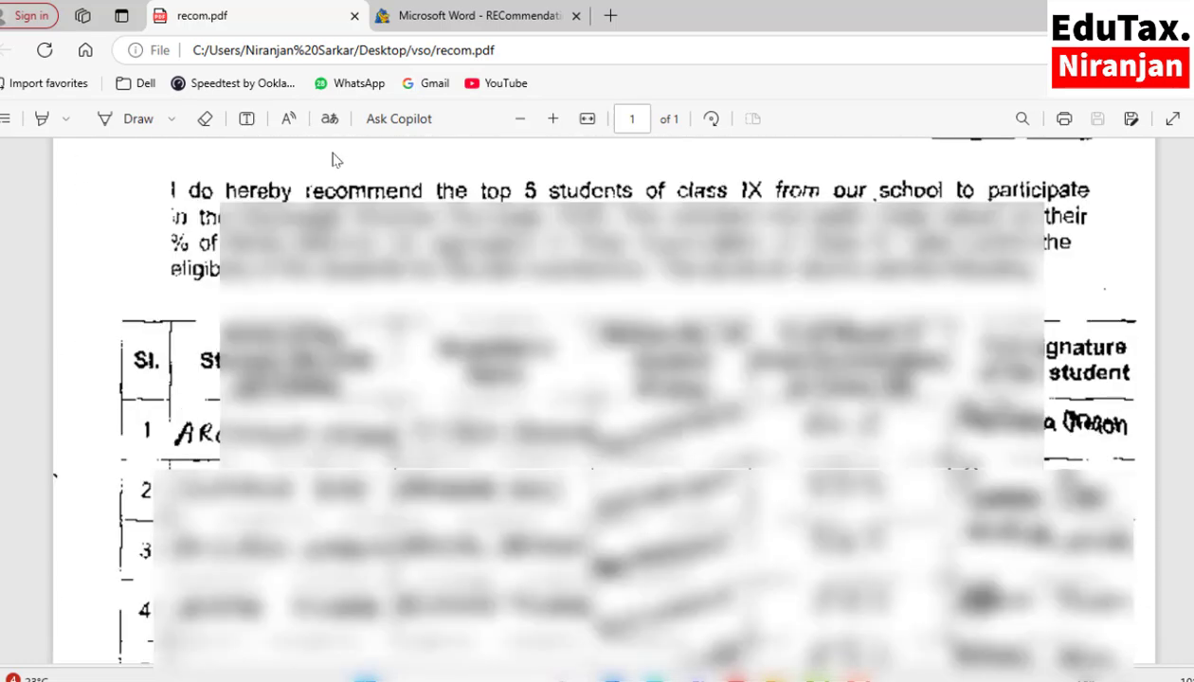
# Step: Return to the How to apply page, review Parts I to III, and open the online application for Vidyasagar Science Olympiad - 2025
pyautogui.click(427, 17)
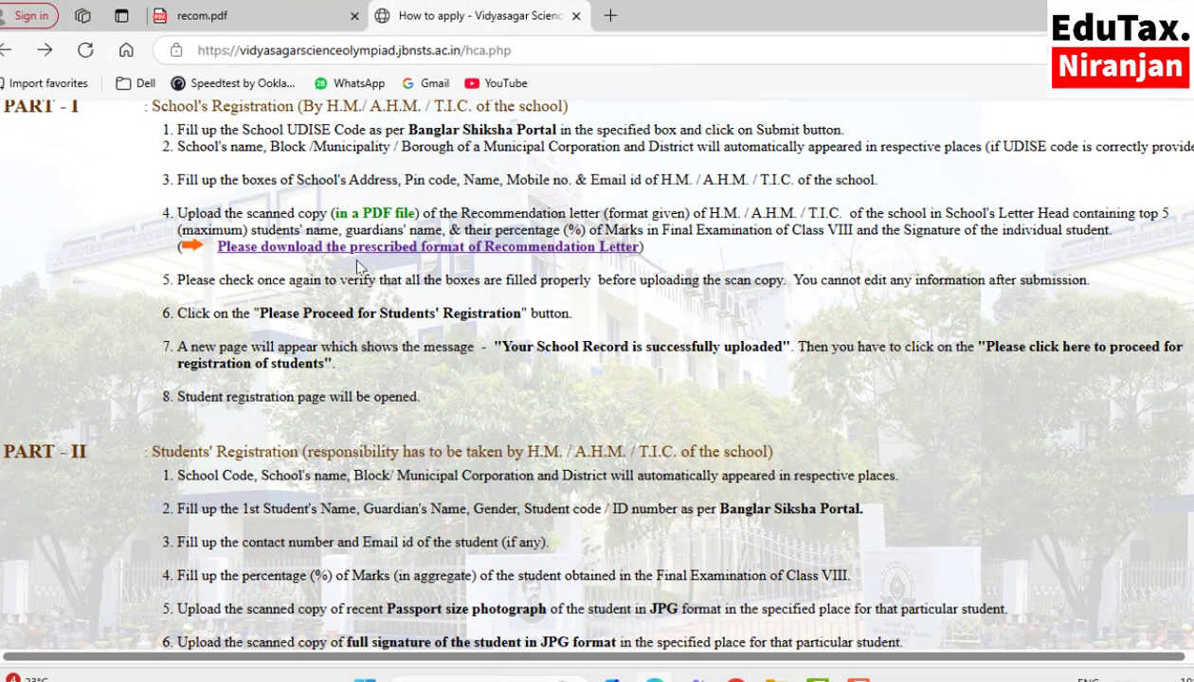
pyautogui.scroll(-2, 356, 264)
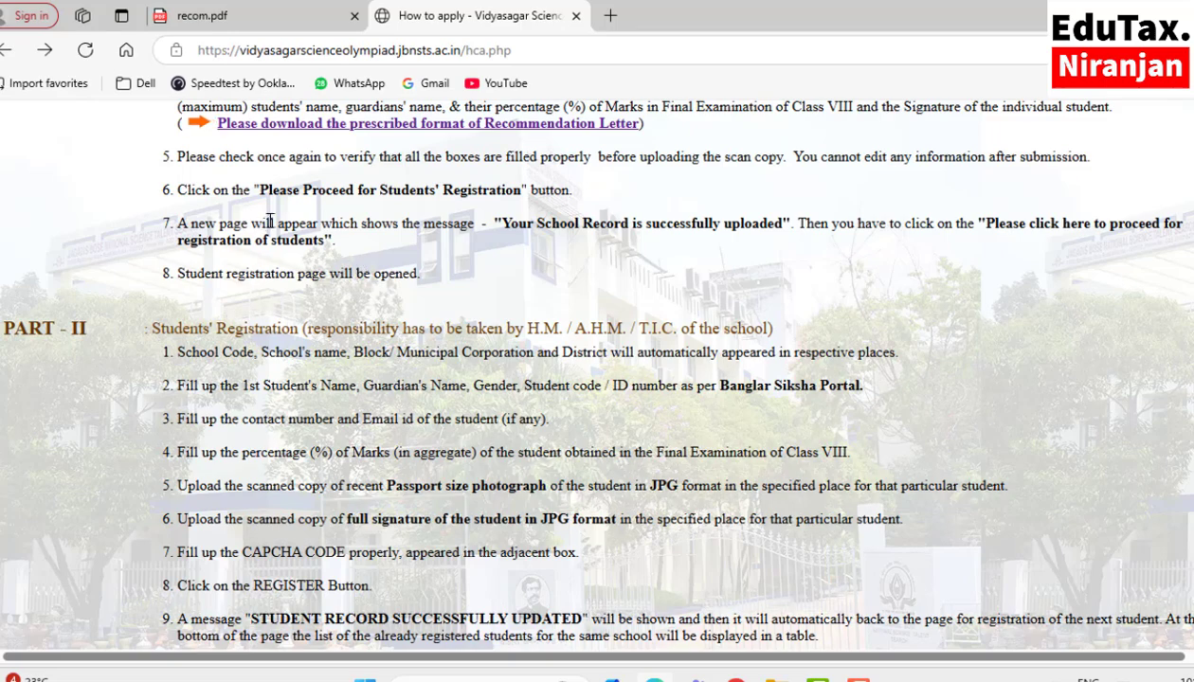
pyautogui.scroll(-5, 366, 326)
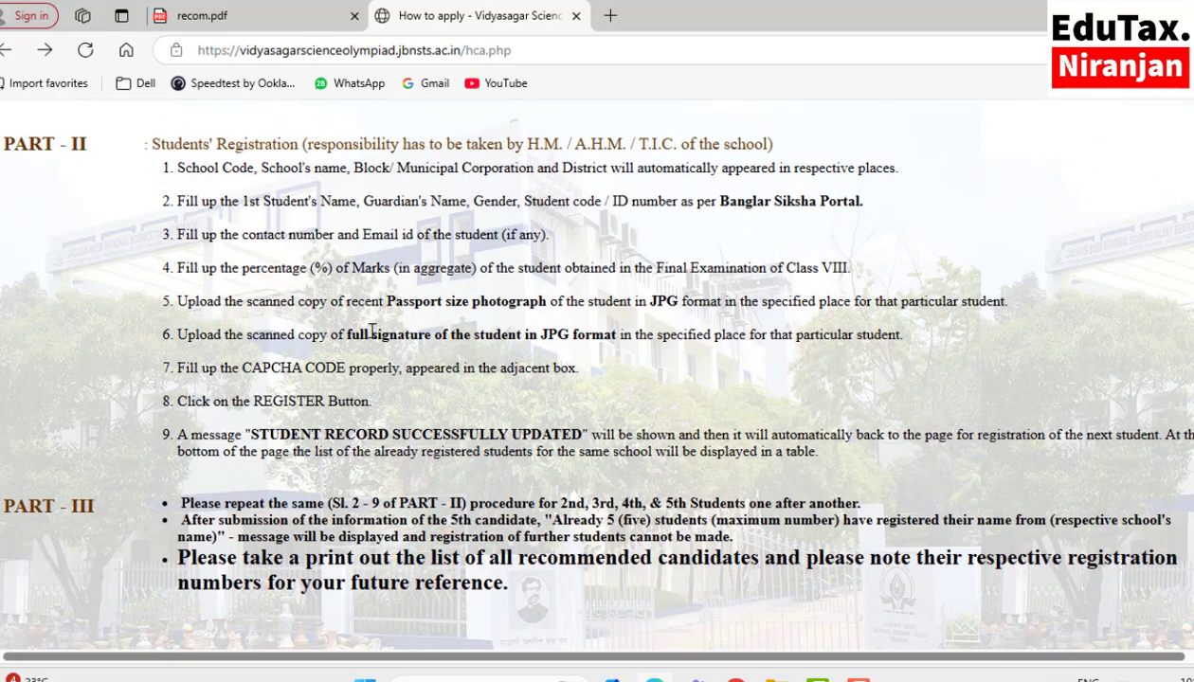
pyautogui.scroll(-1, 372, 328)
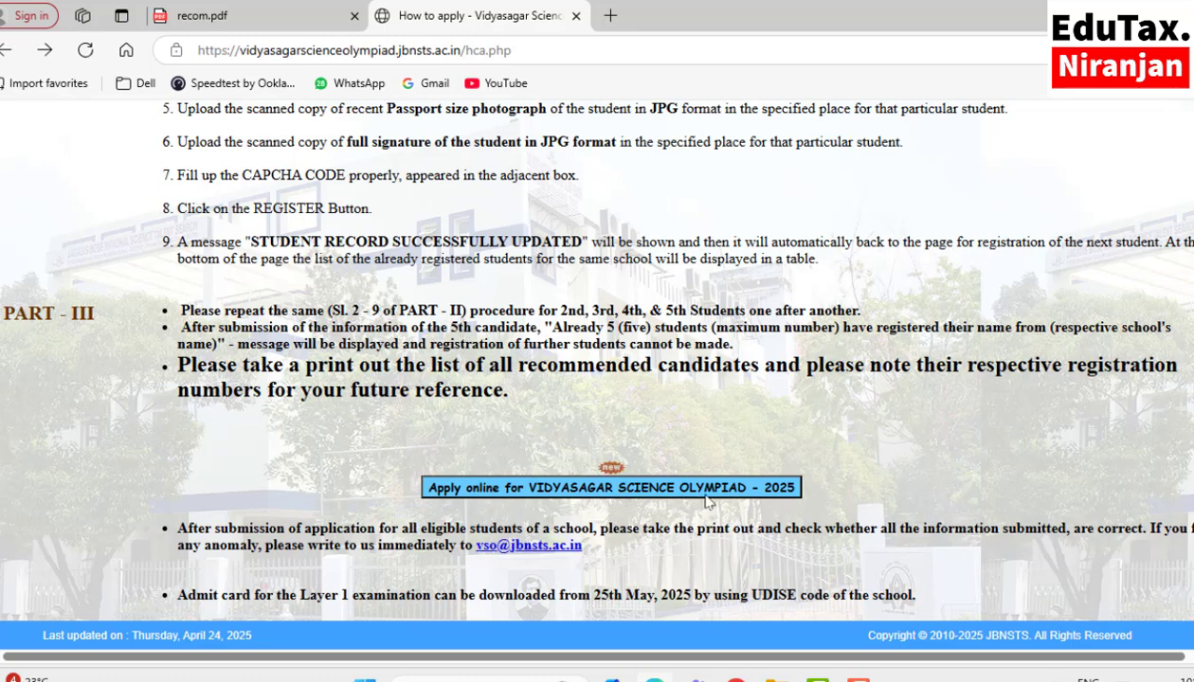
pyautogui.click(607, 487)
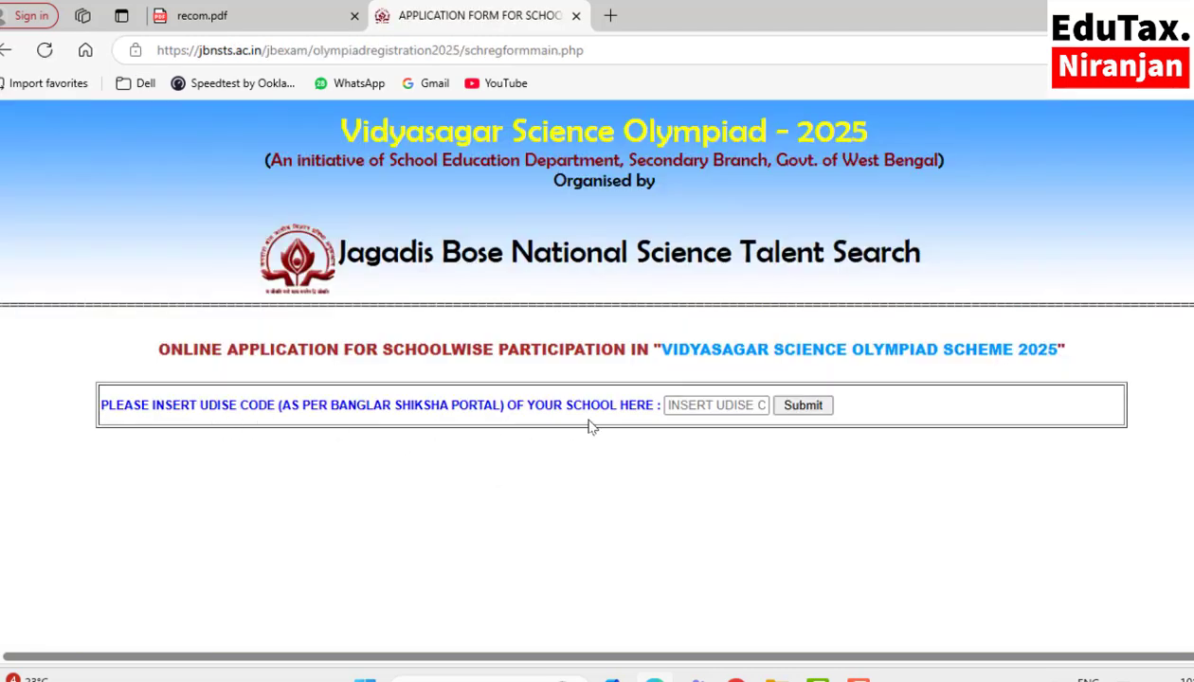
# Step: Enter the school's UDISE code and submit it to load the School Information form
pyautogui.click(718, 404)
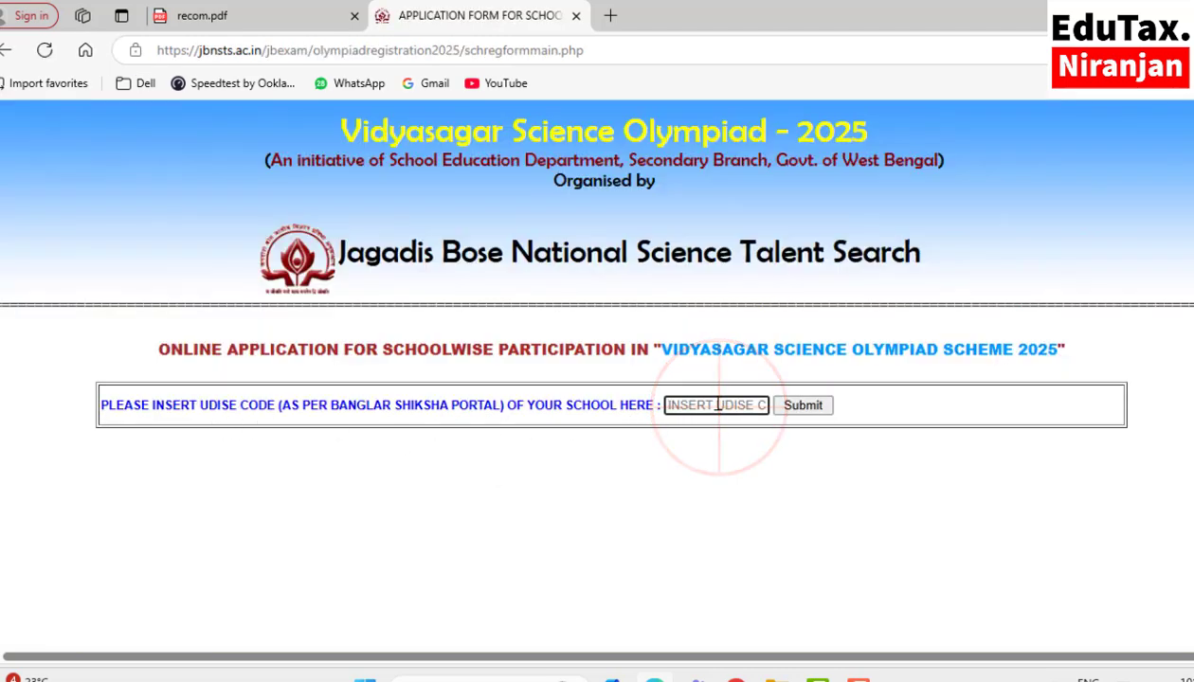
pyautogui.write('19')
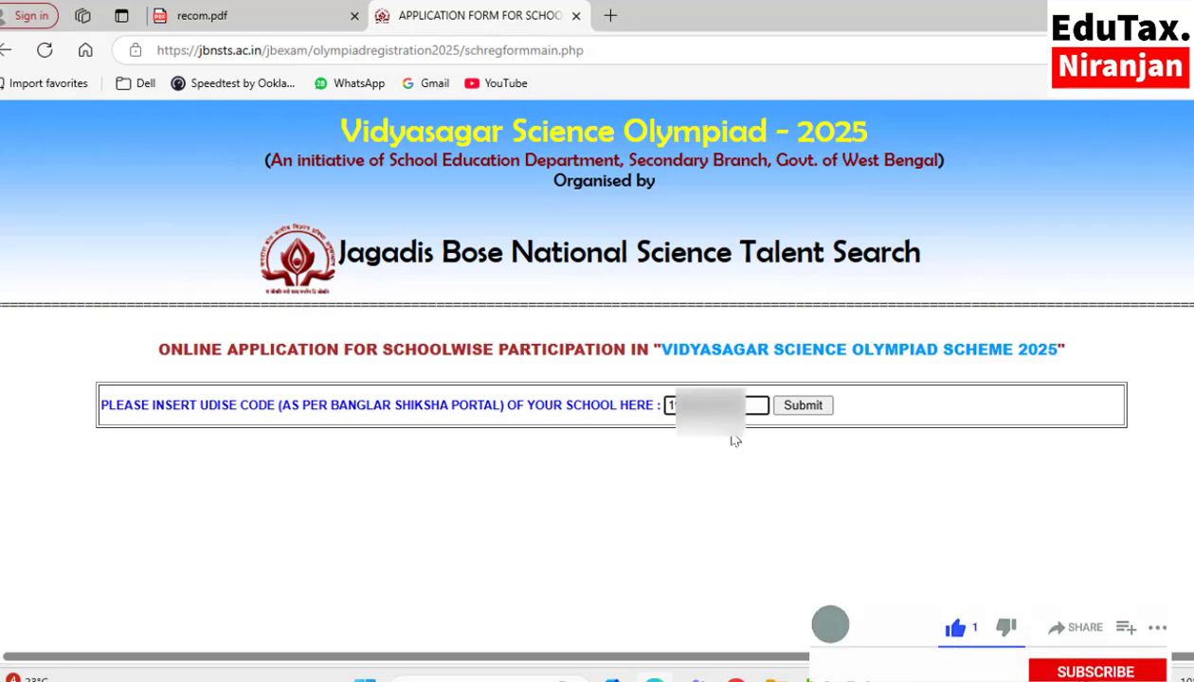
pyautogui.click(802, 408)
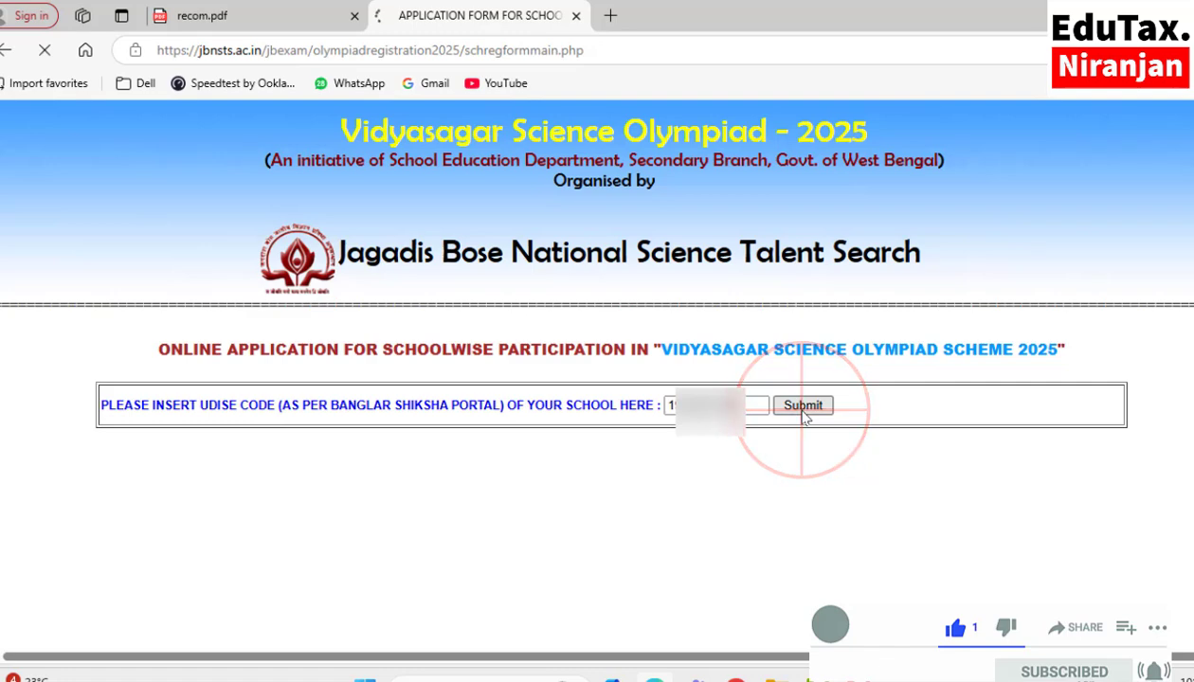
# Step: Fill in the school's address and pincode, and the head's name, mobile number and email address
pyautogui.scroll(-4, 802, 417)
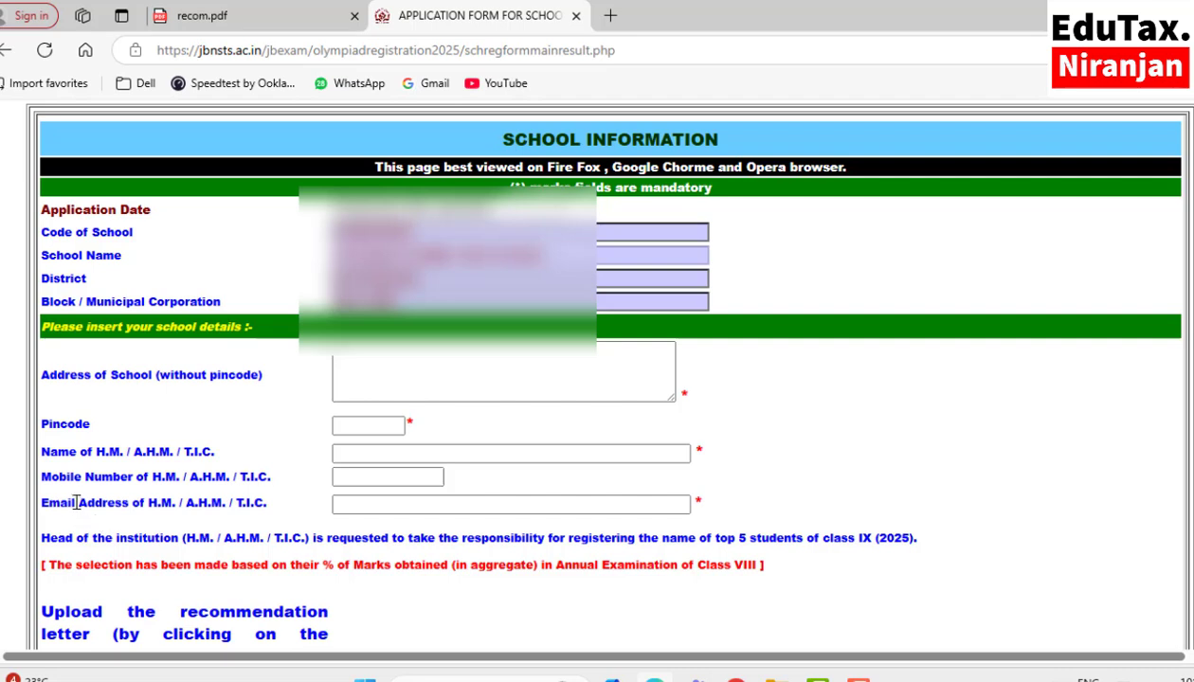
pyautogui.click(365, 456)
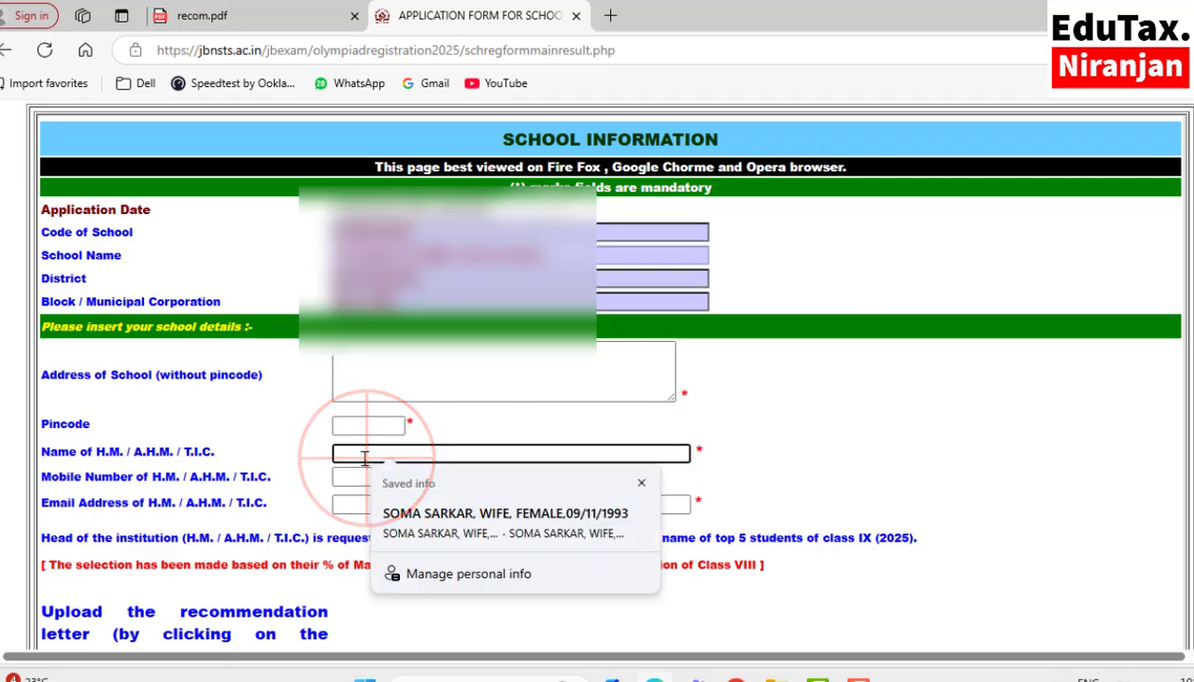
pyautogui.click(362, 478)
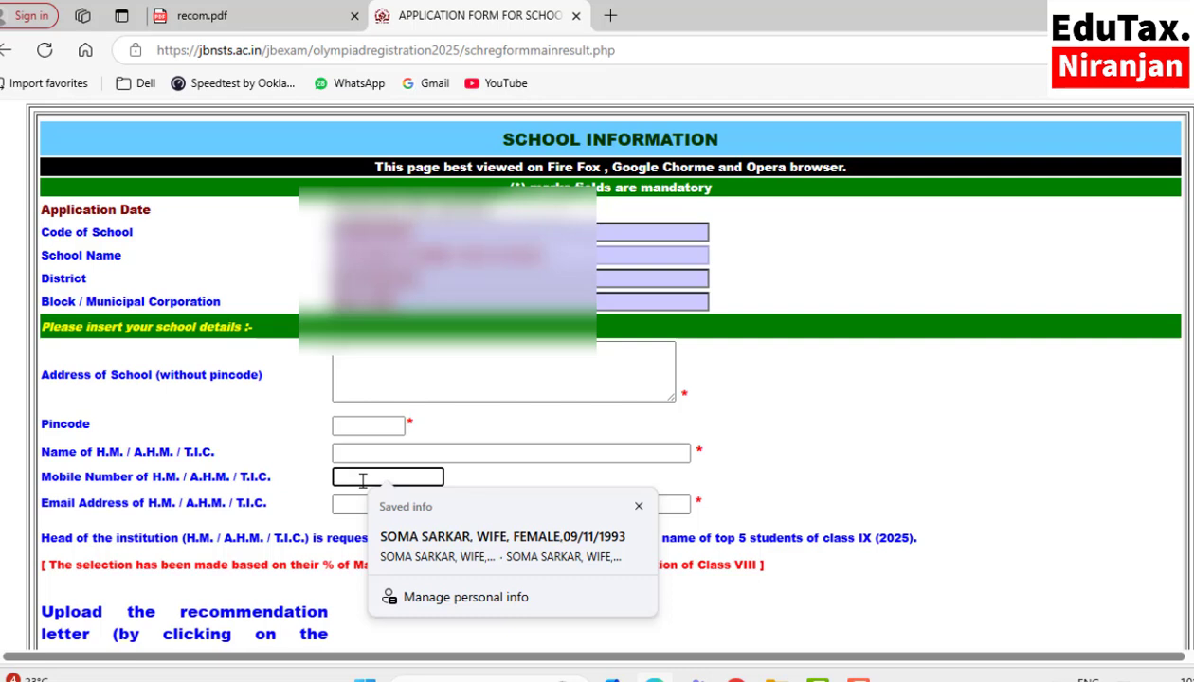
pyautogui.click(343, 504)
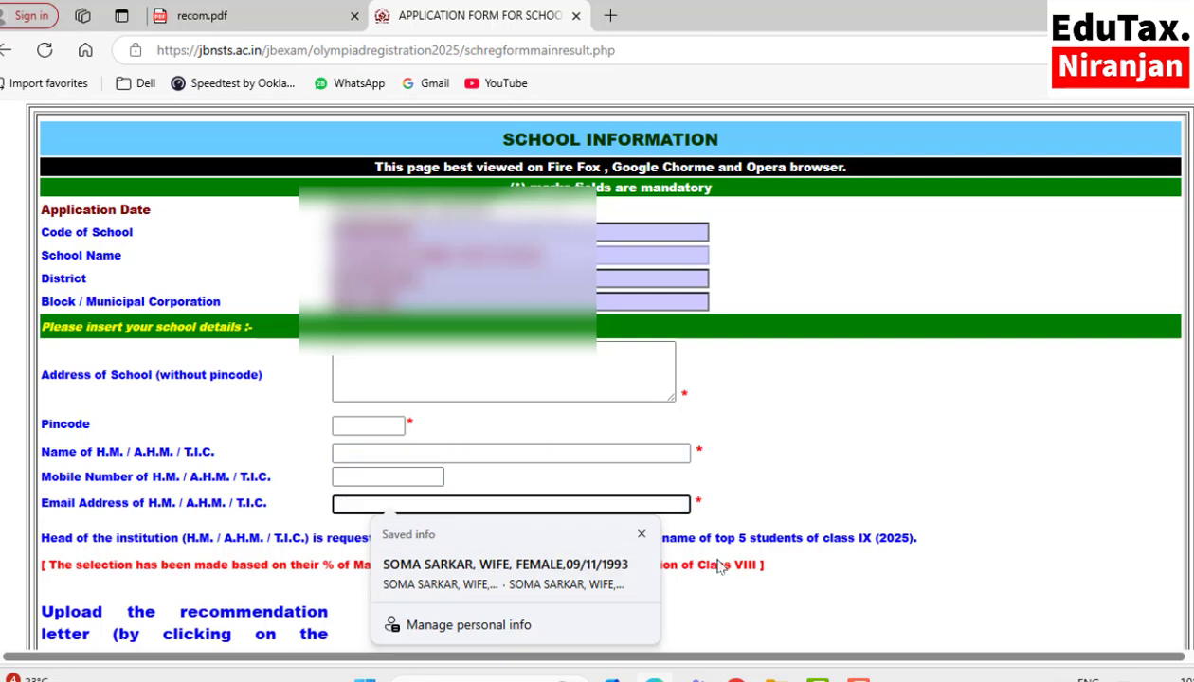
pyautogui.click(785, 478)
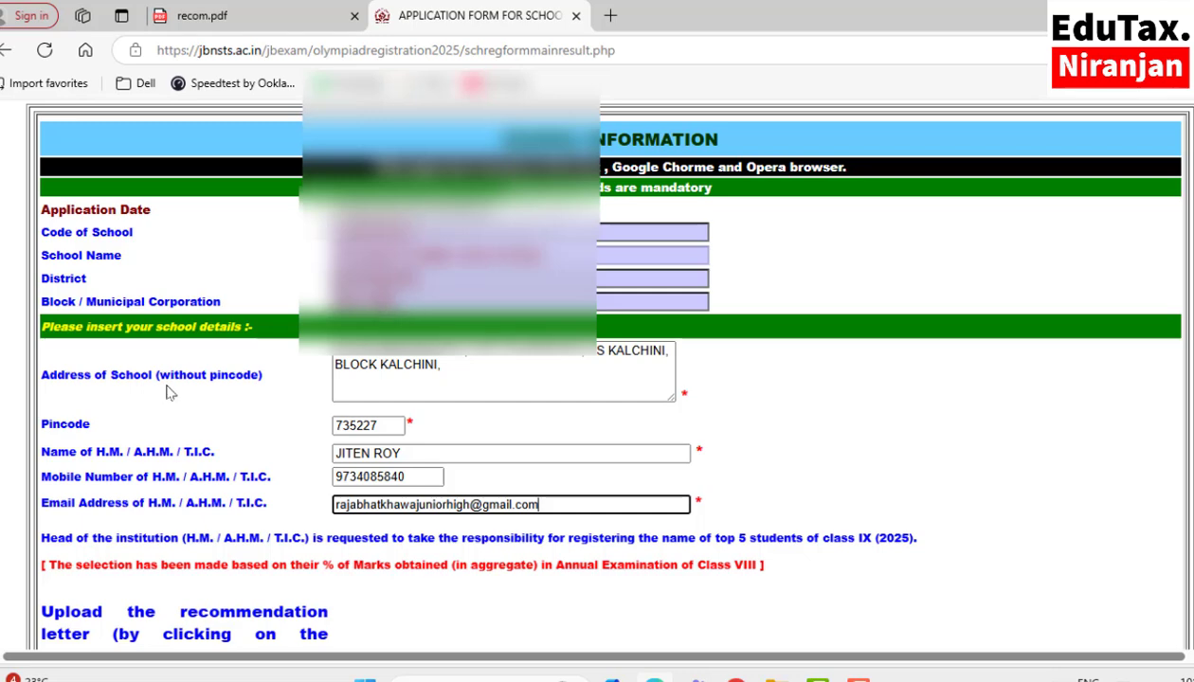
# Step: Attach recom.pdf from the vso folder on the Desktop as the school's recommendation letter
pyautogui.scroll(-1, 169, 393)
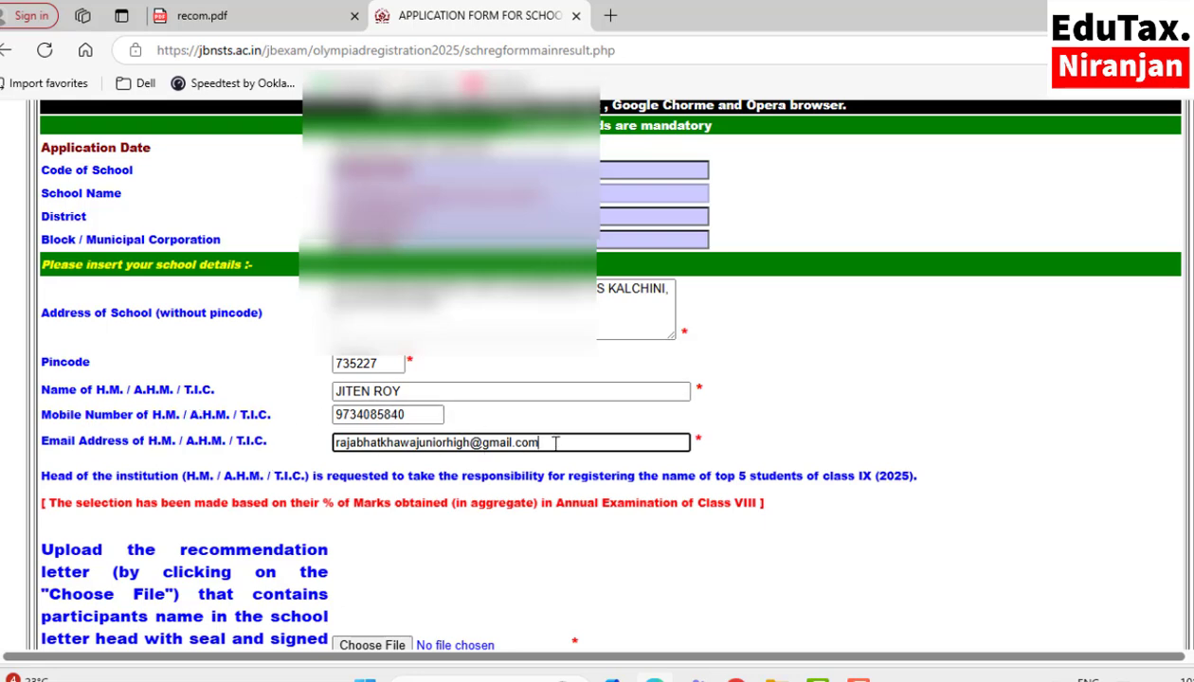
pyautogui.scroll(-3, 486, 493)
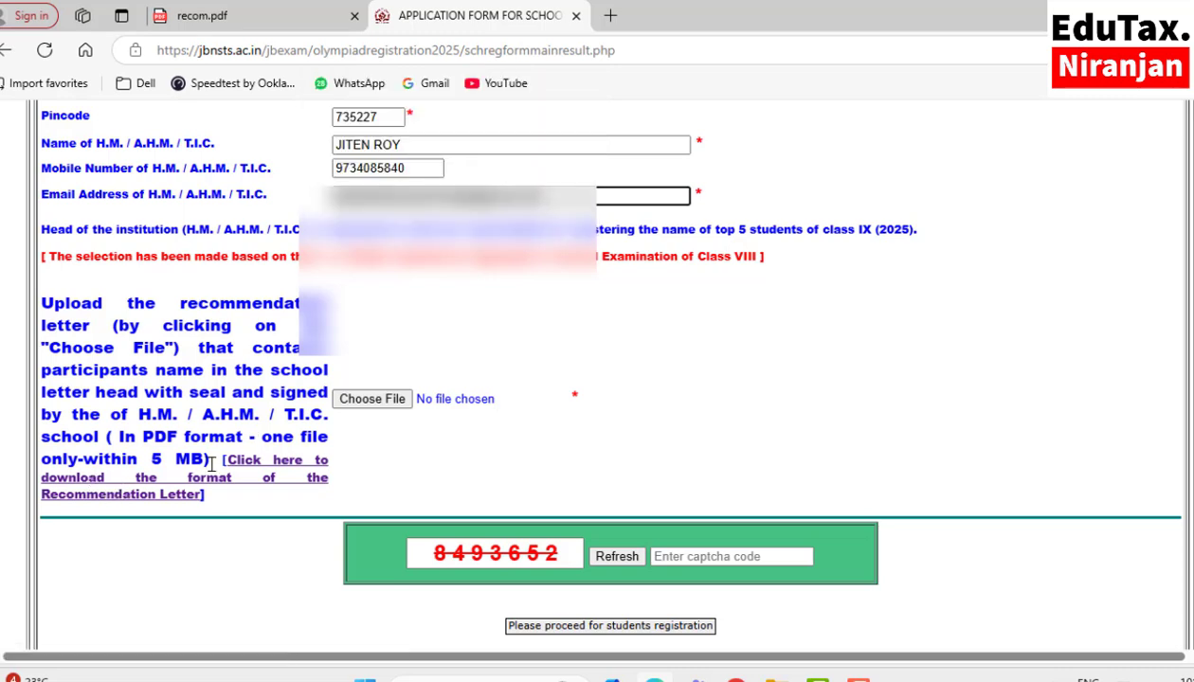
pyautogui.click(368, 403)
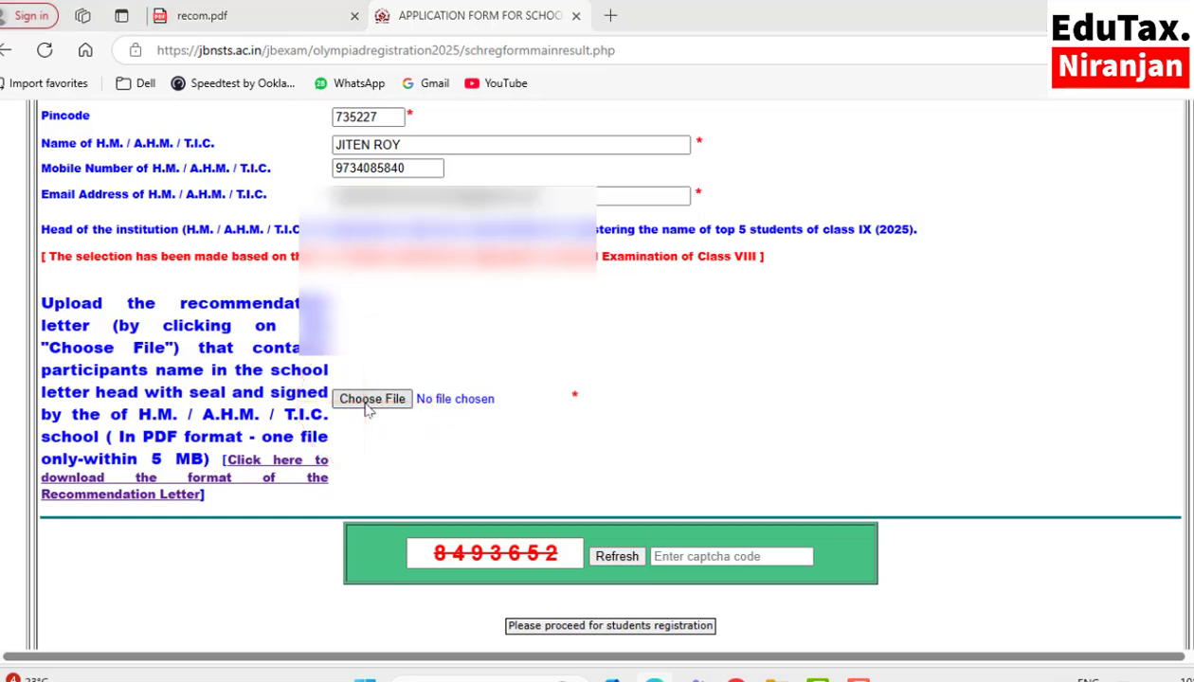
pyautogui.click(62, 260)
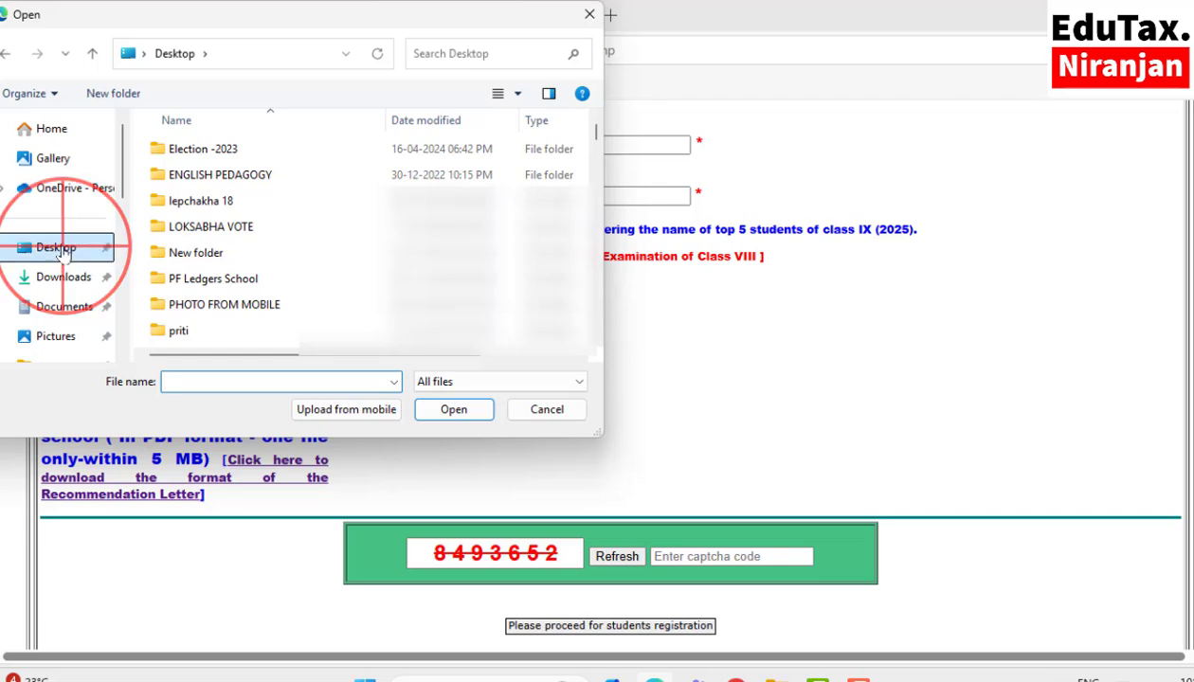
pyautogui.scroll(-2, 227, 236)
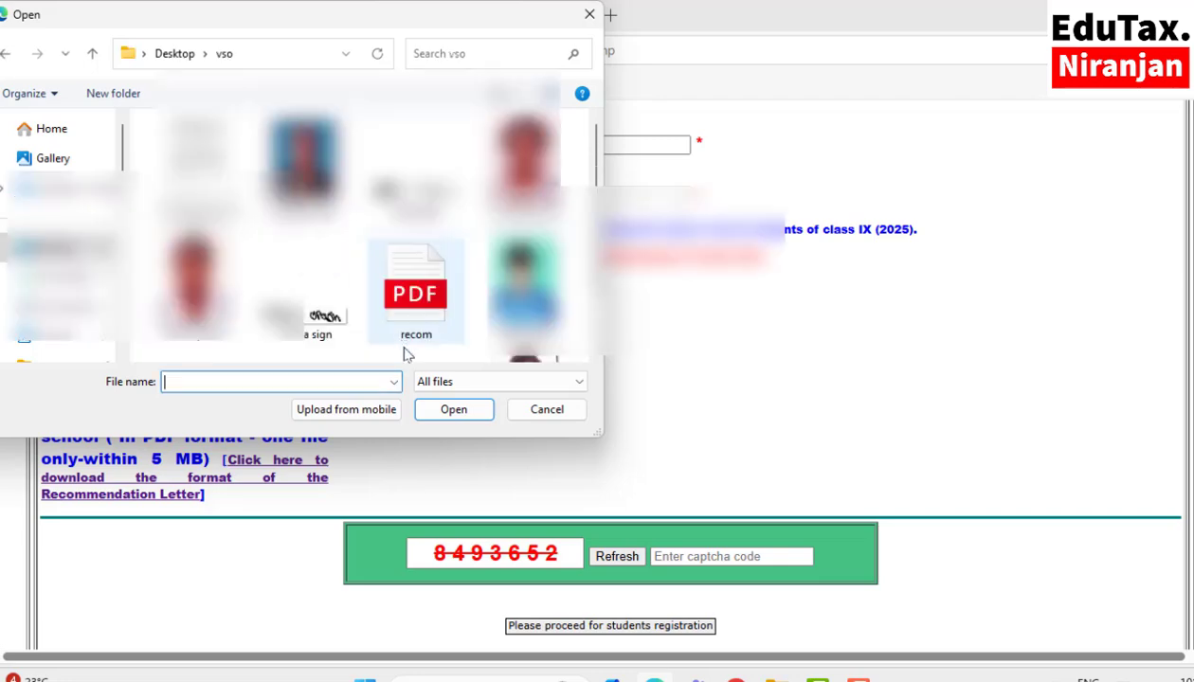
pyautogui.click(414, 294)
pyautogui.click(446, 414)
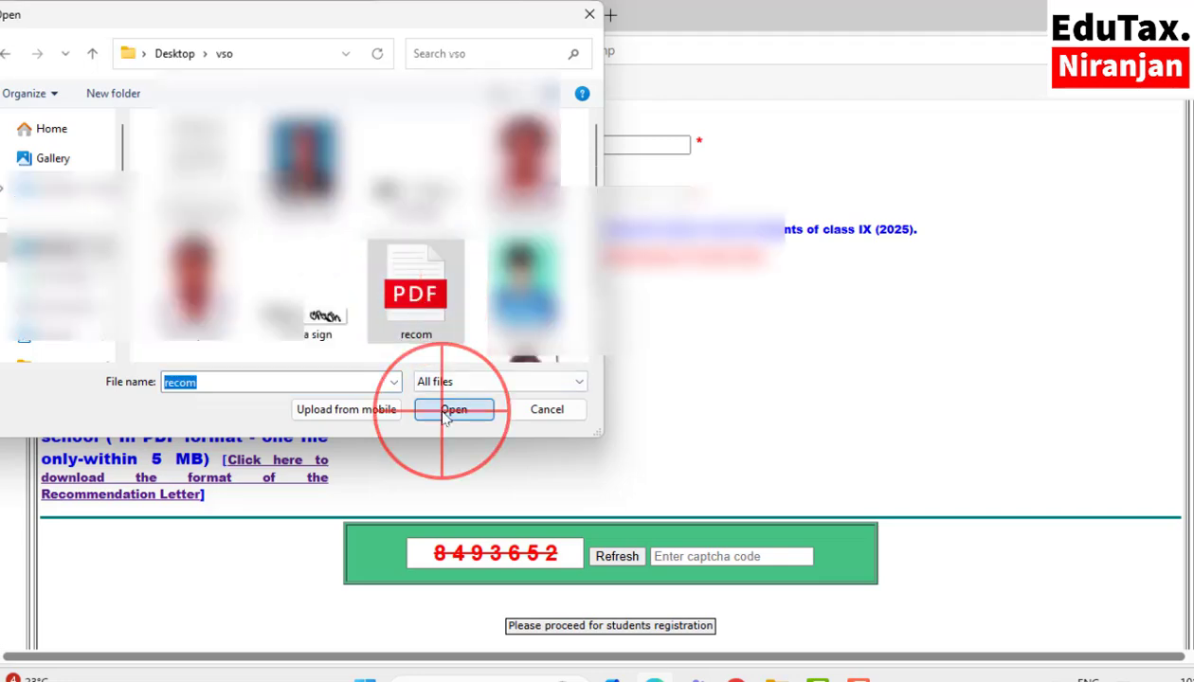
# Step: Enter the displayed captcha code and submit the school record to proceed to students' registration
pyautogui.scroll(-1, 568, 449)
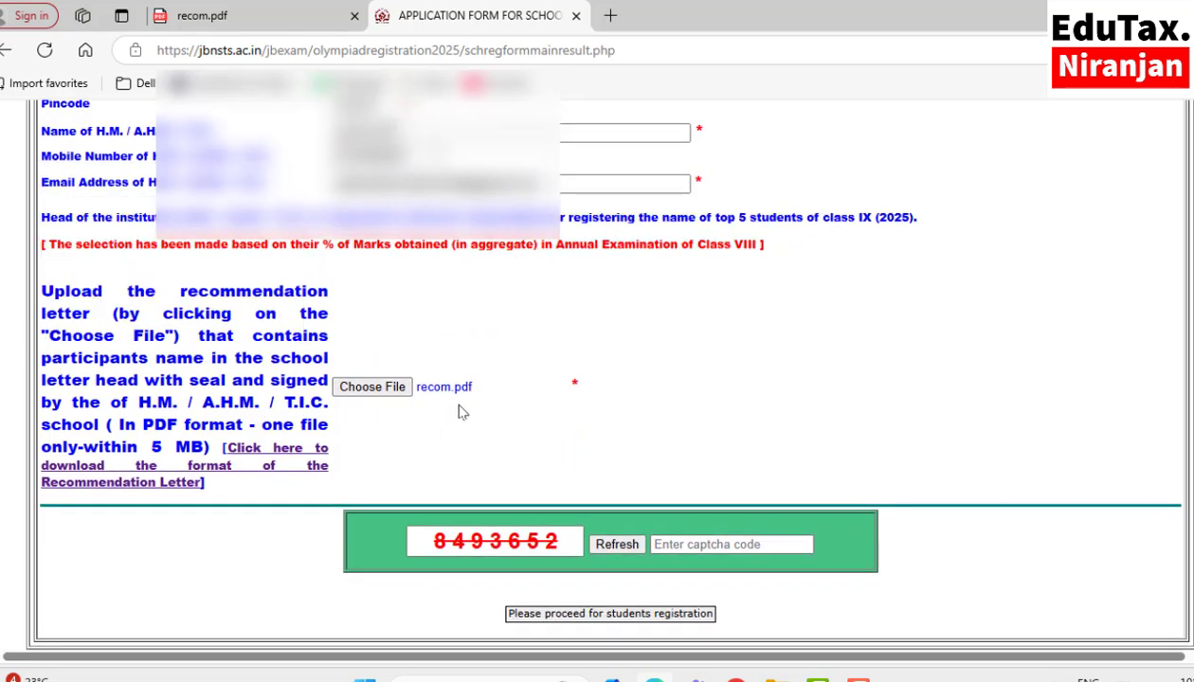
pyautogui.click(671, 543)
pyautogui.write('8493652')
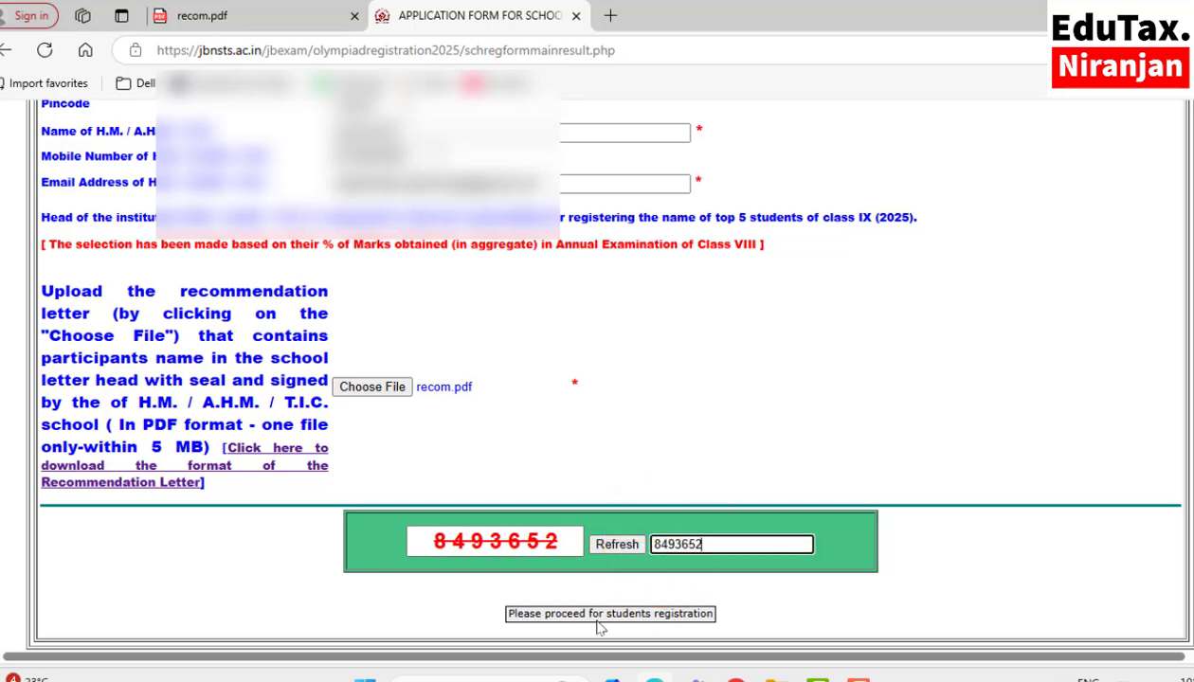
pyautogui.click(625, 616)
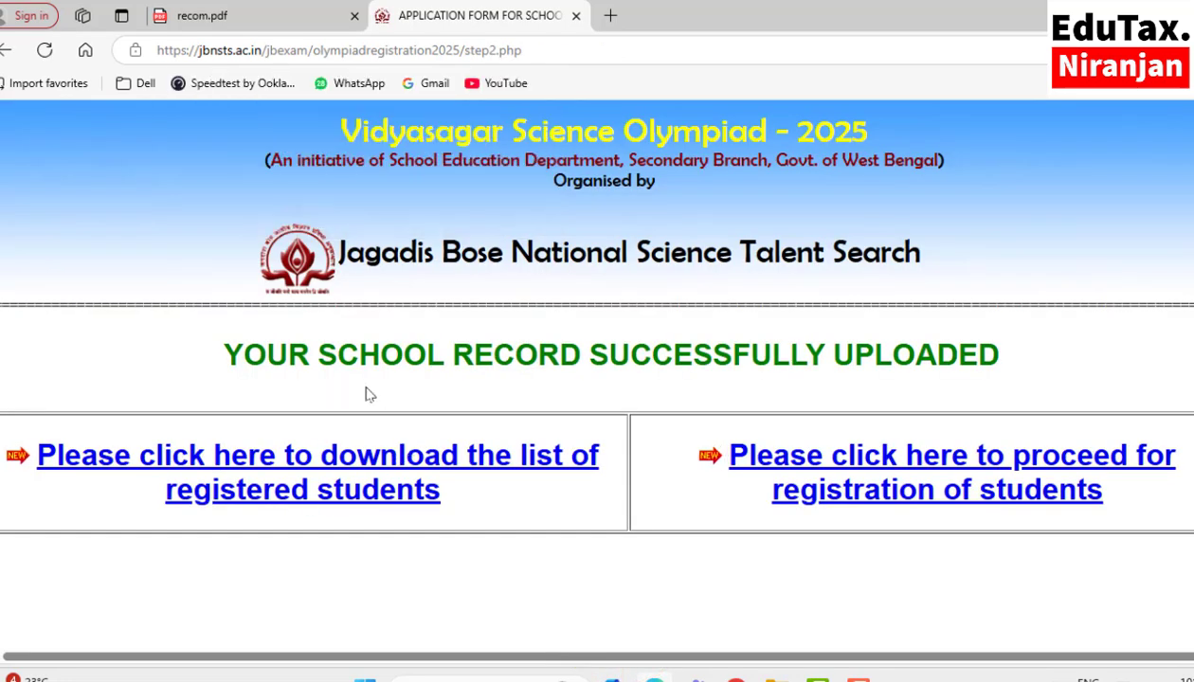
# Step: Open the registered students' list and the student registration form, bringing up the applicant details section
pyautogui.keyDown('ctrl'); pyautogui.click(496, 455); pyautogui.keyUp('ctrl')
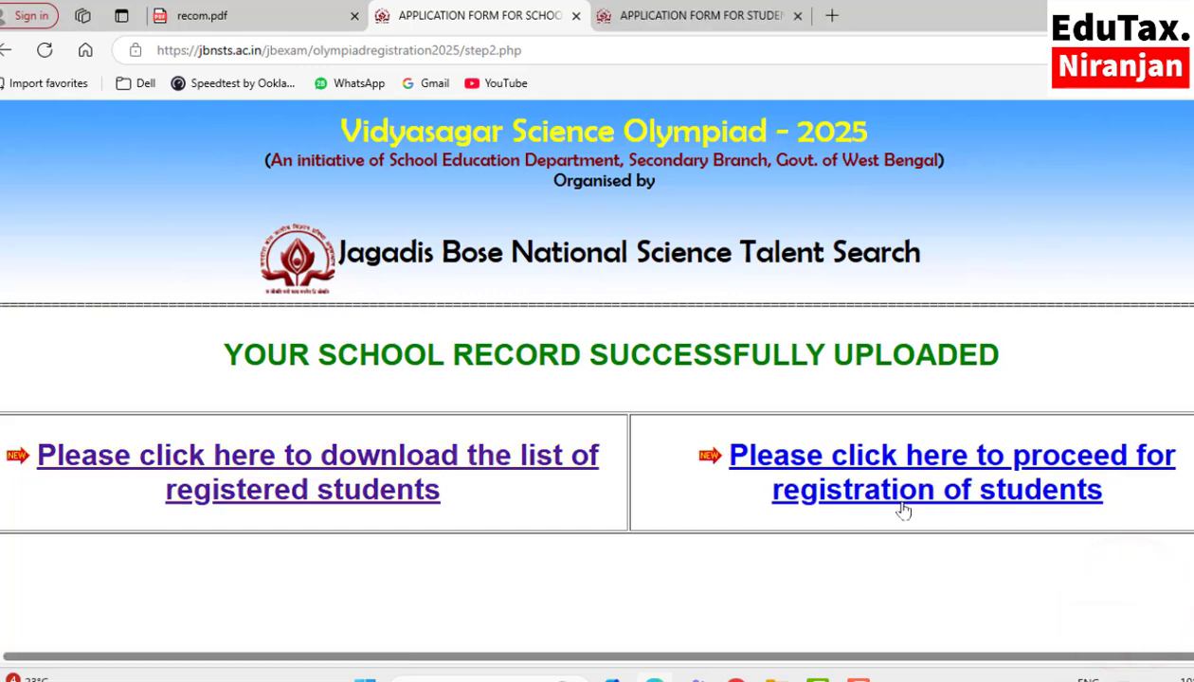
pyautogui.click(864, 455)
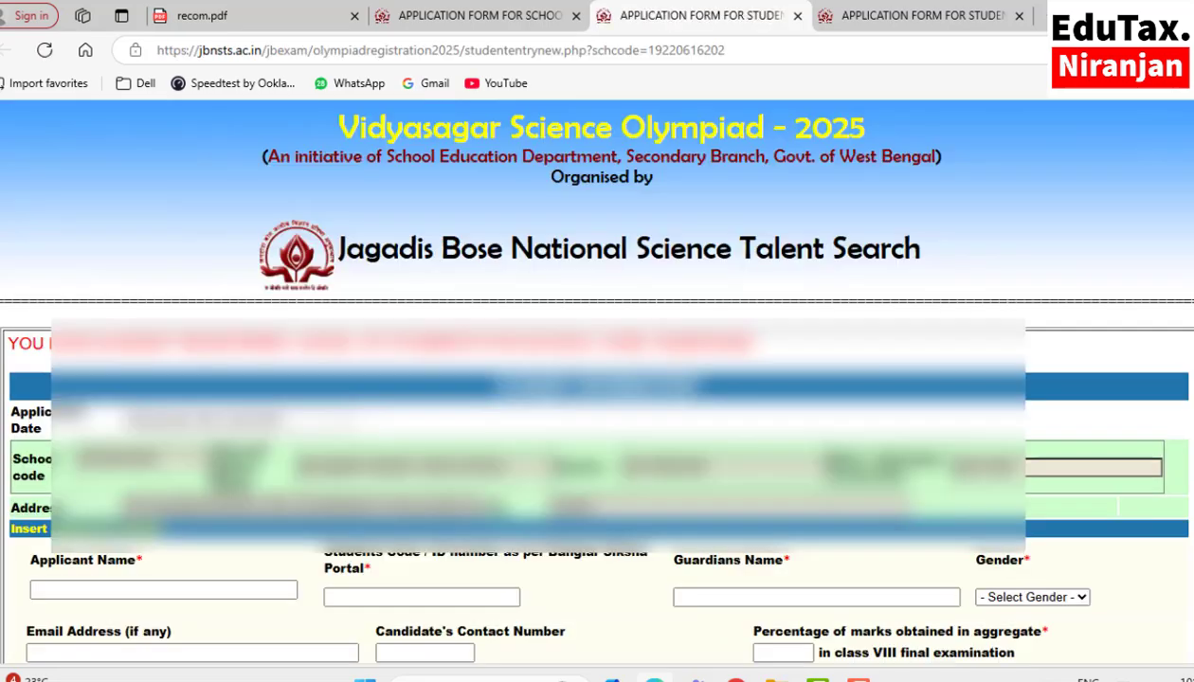
pyautogui.scroll(-2, 597, 379)
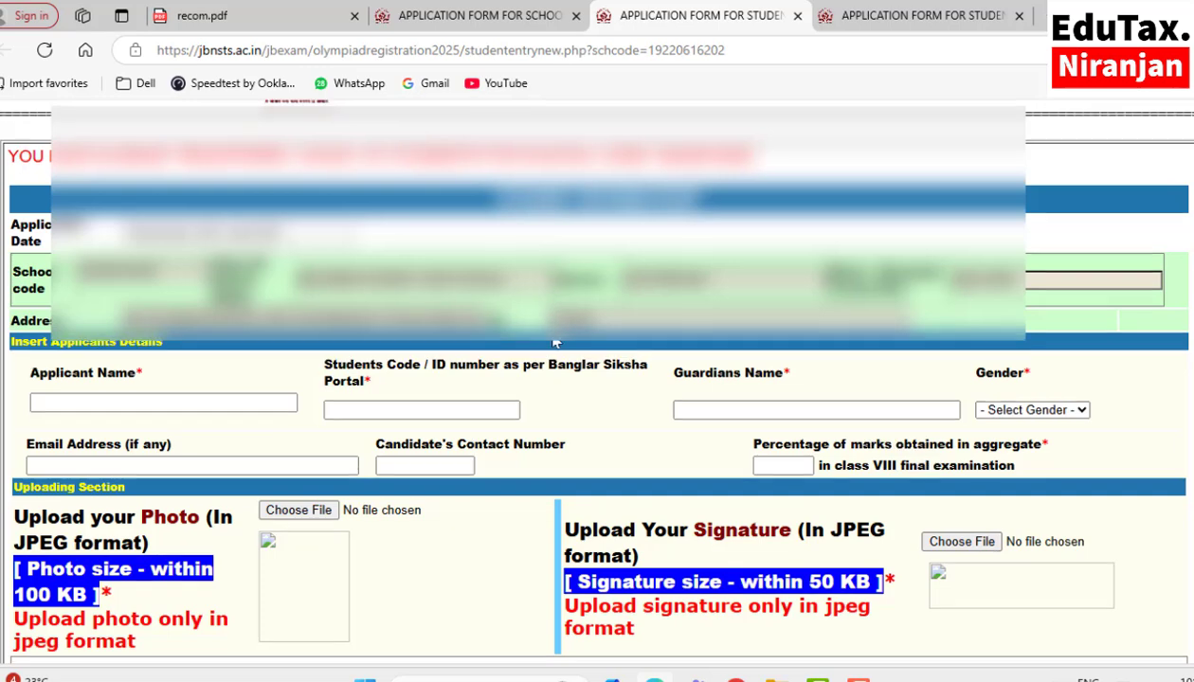
pyautogui.scroll(-1, 597, 379)
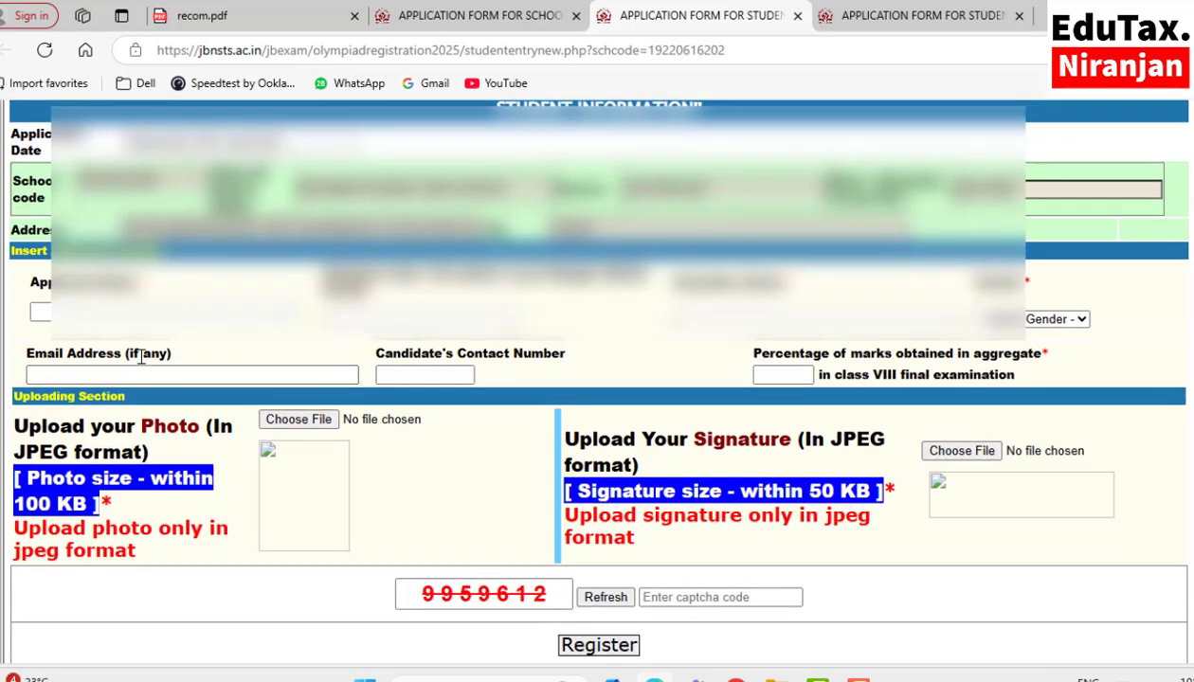
# Step: Fill in the applicant's name, Banglar Siksha student code, guardian's name and contact number, and set the gender to Female
pyautogui.click(61, 311)
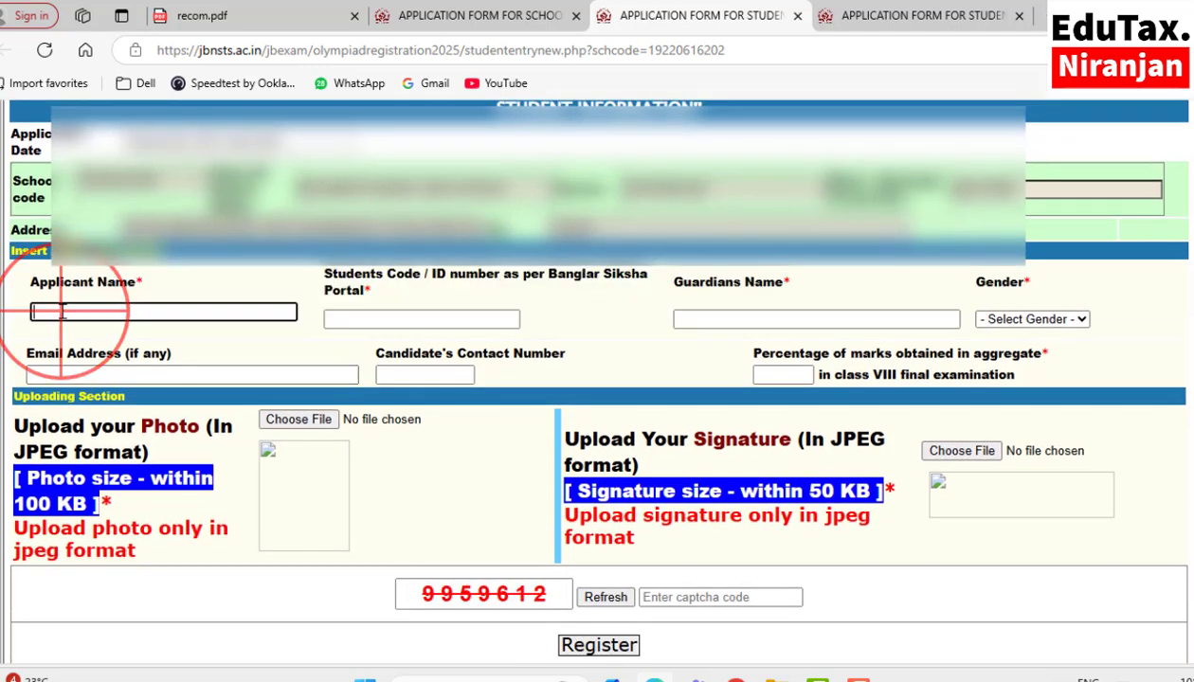
pyautogui.click(396, 320)
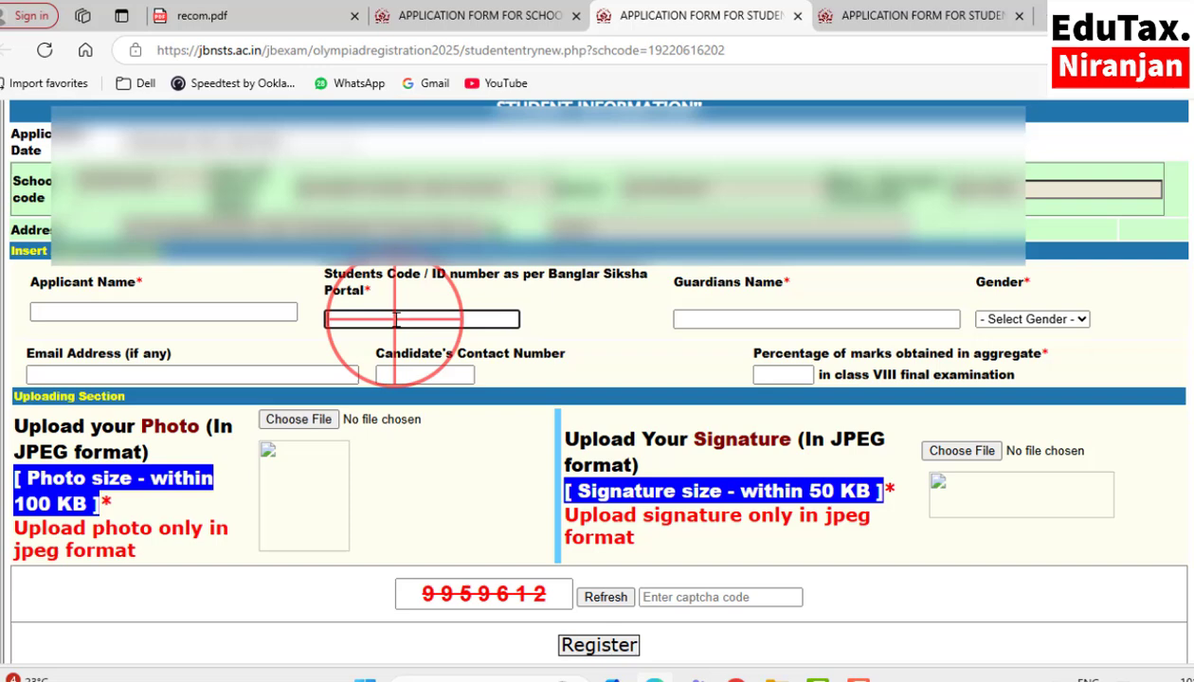
pyautogui.click(321, 340)
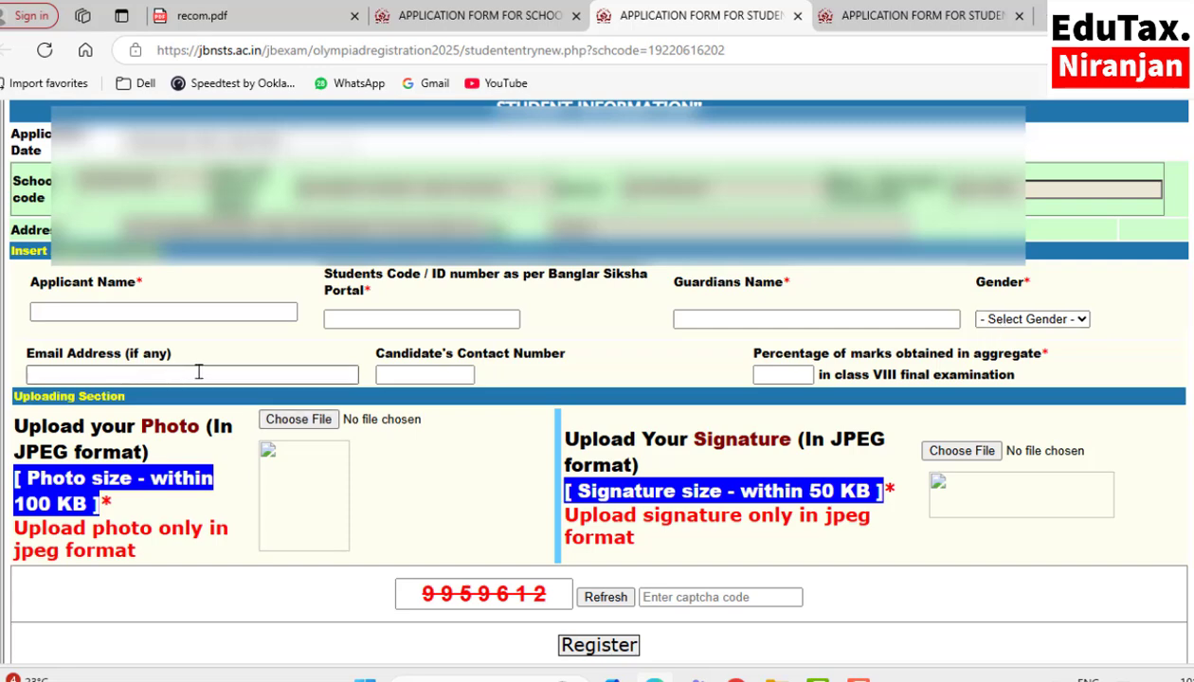
pyautogui.click(404, 371)
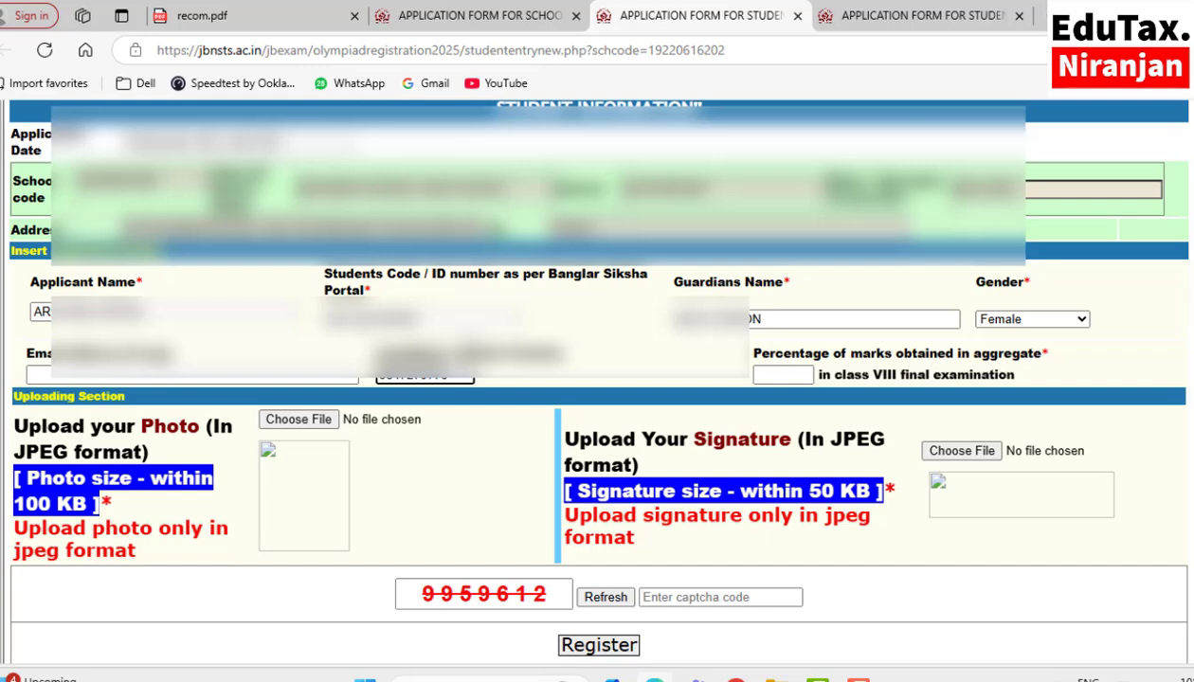
pyautogui.click(811, 318)
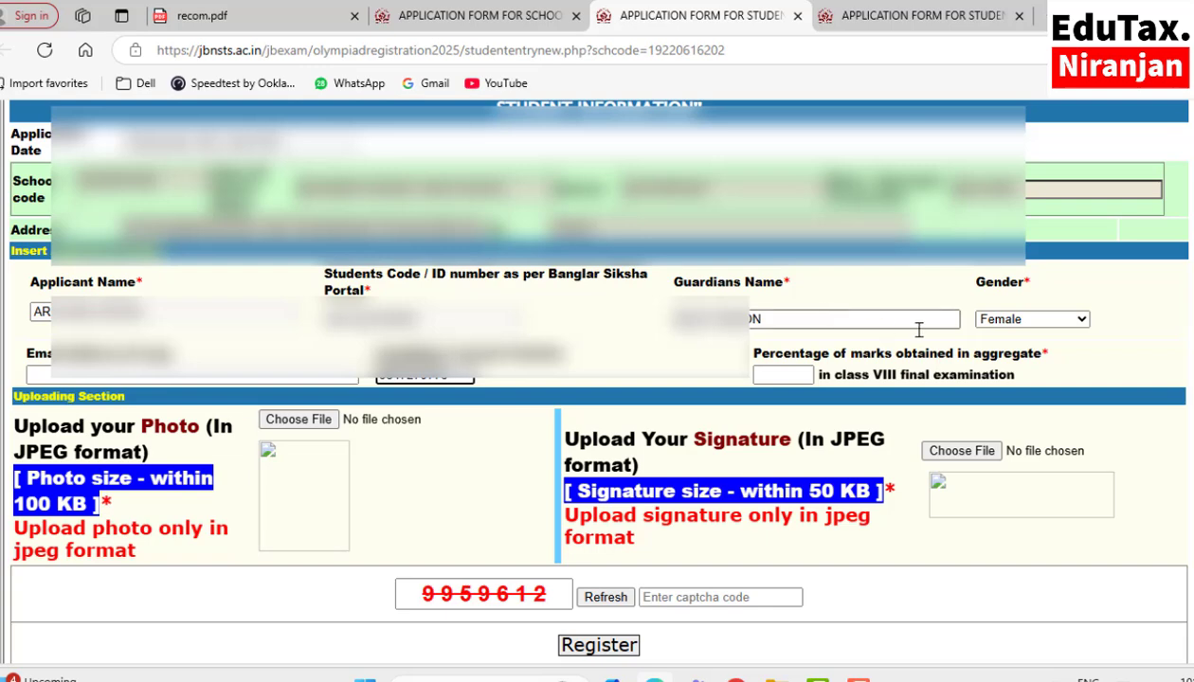
pyautogui.click(1029, 319)
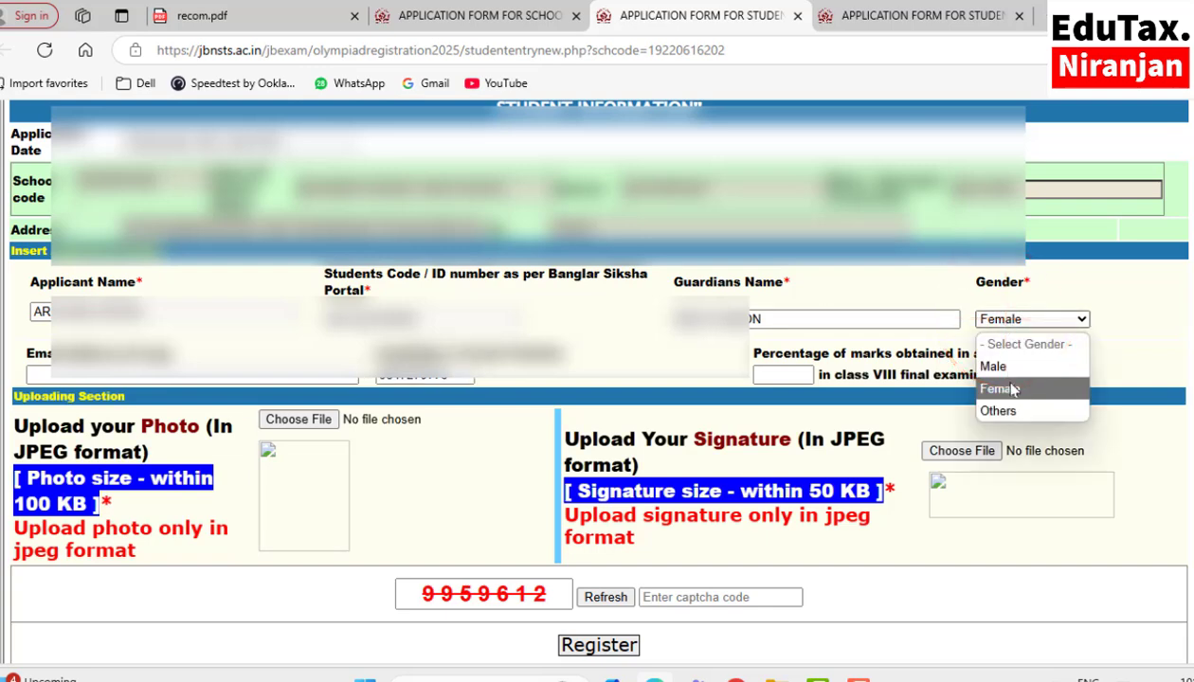
pyautogui.click(999, 388)
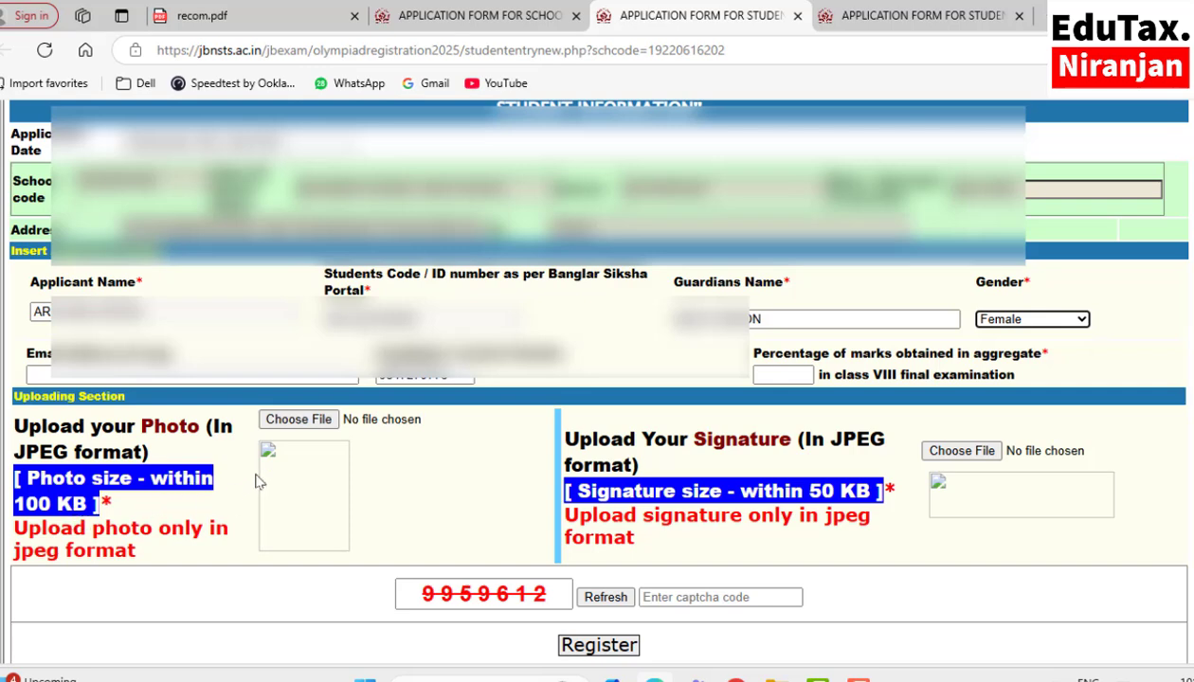
# Step: Attach the student's JPEG photo and the matching signature image from the vso folder on the Desktop
pyautogui.click(300, 419)
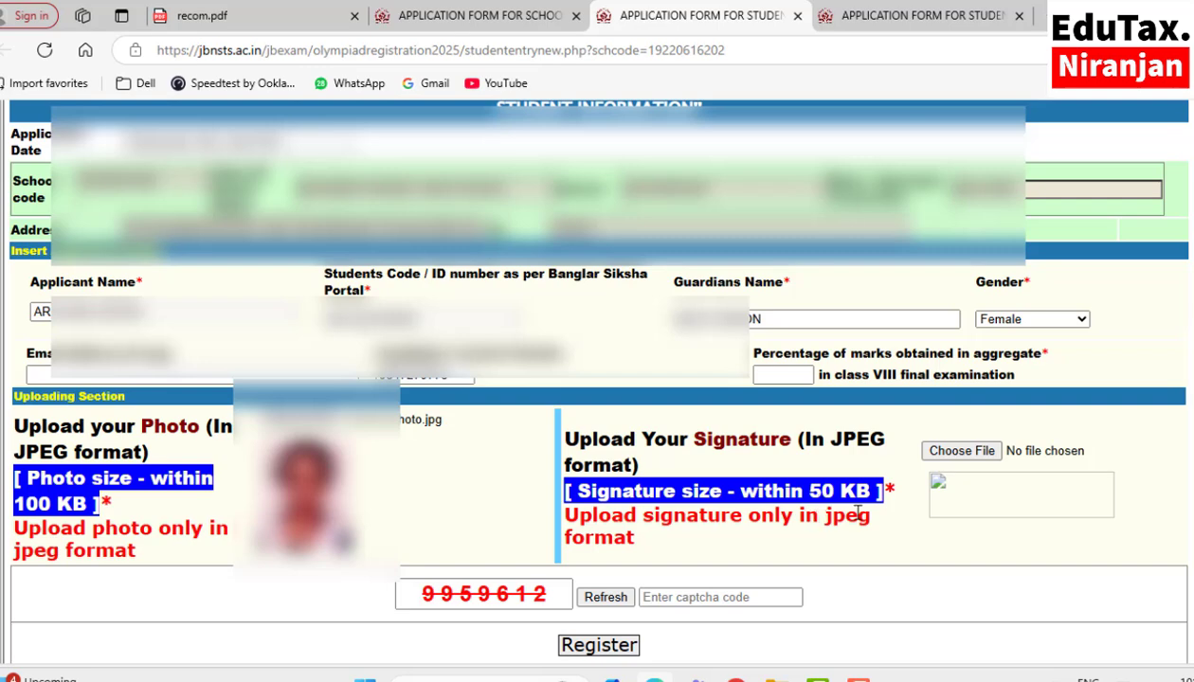
pyautogui.click(947, 454)
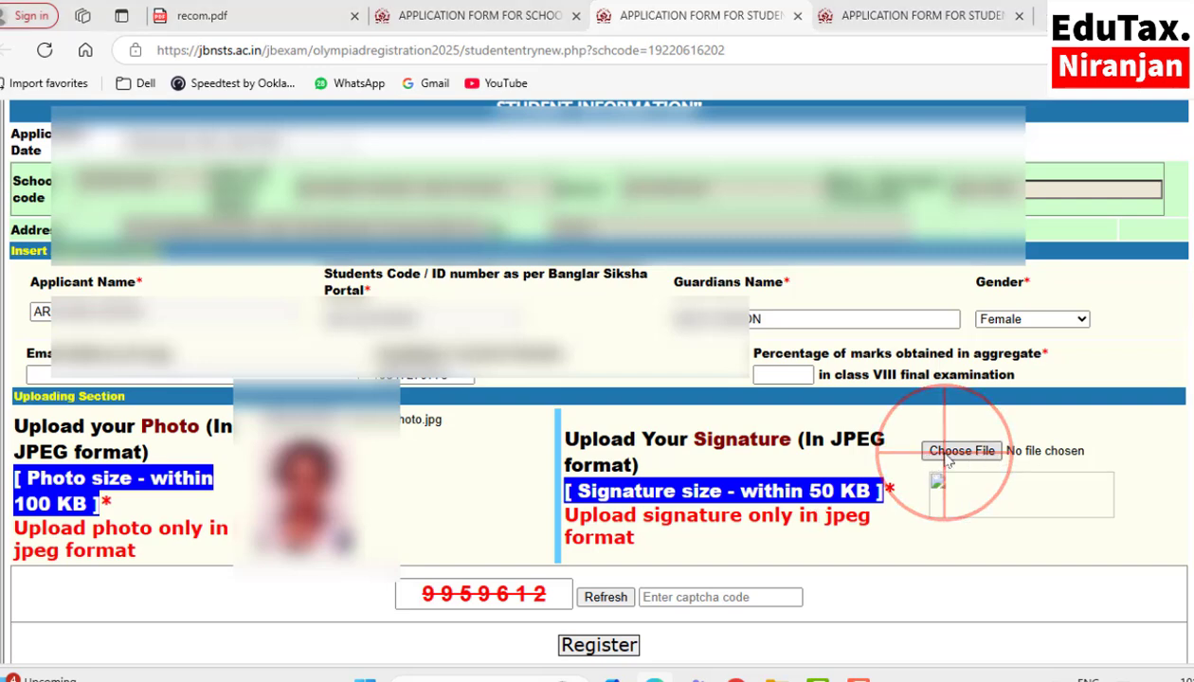
pyautogui.click(521, 302)
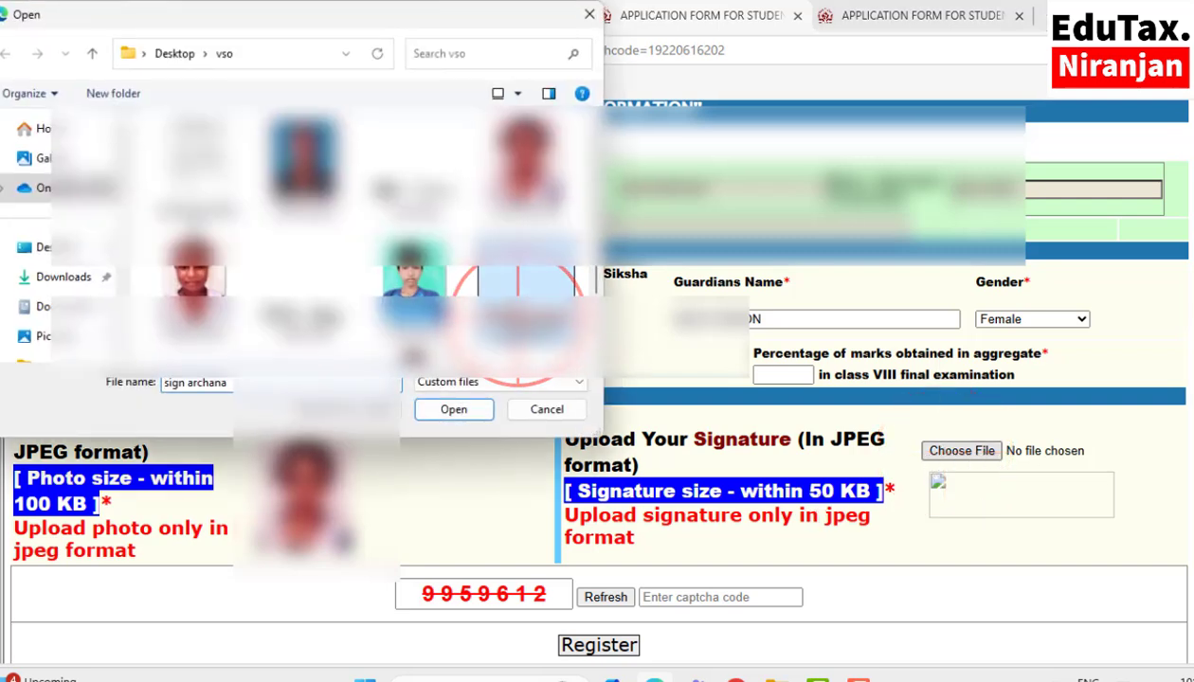
pyautogui.click(454, 409)
# Step: Enter the displayed captcha code, set the class VIII aggregate marks percentage to 62, and register the student
pyautogui.scroll(-1, 477, 410)
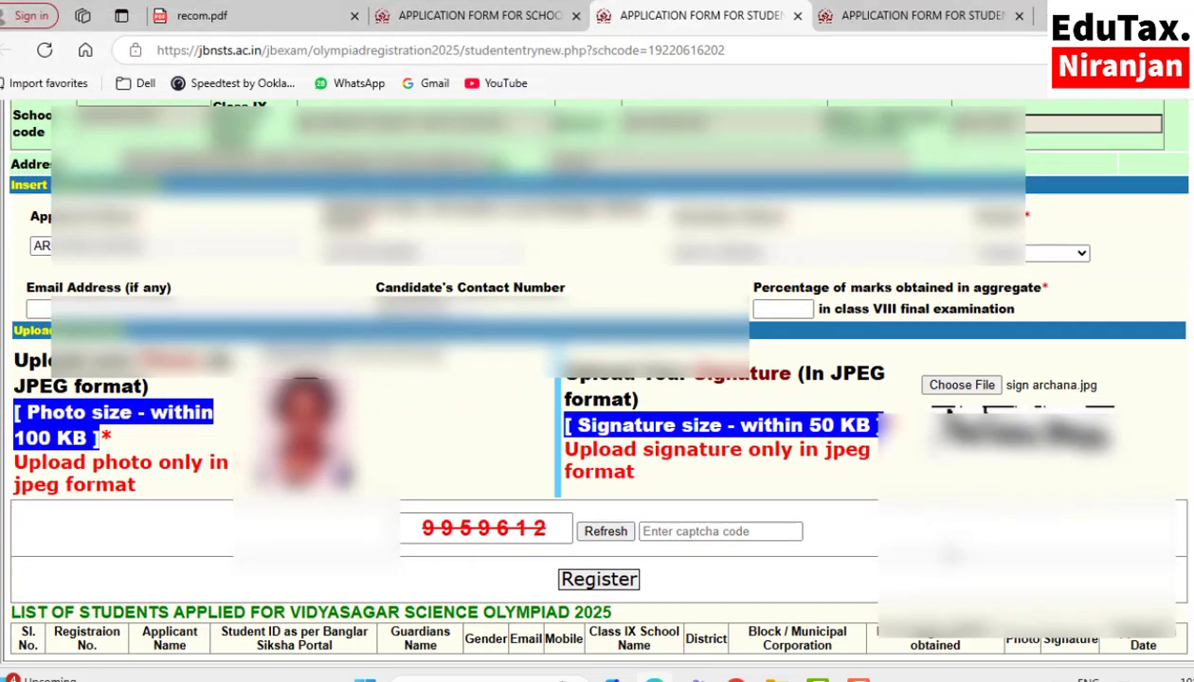
pyautogui.click(689, 529)
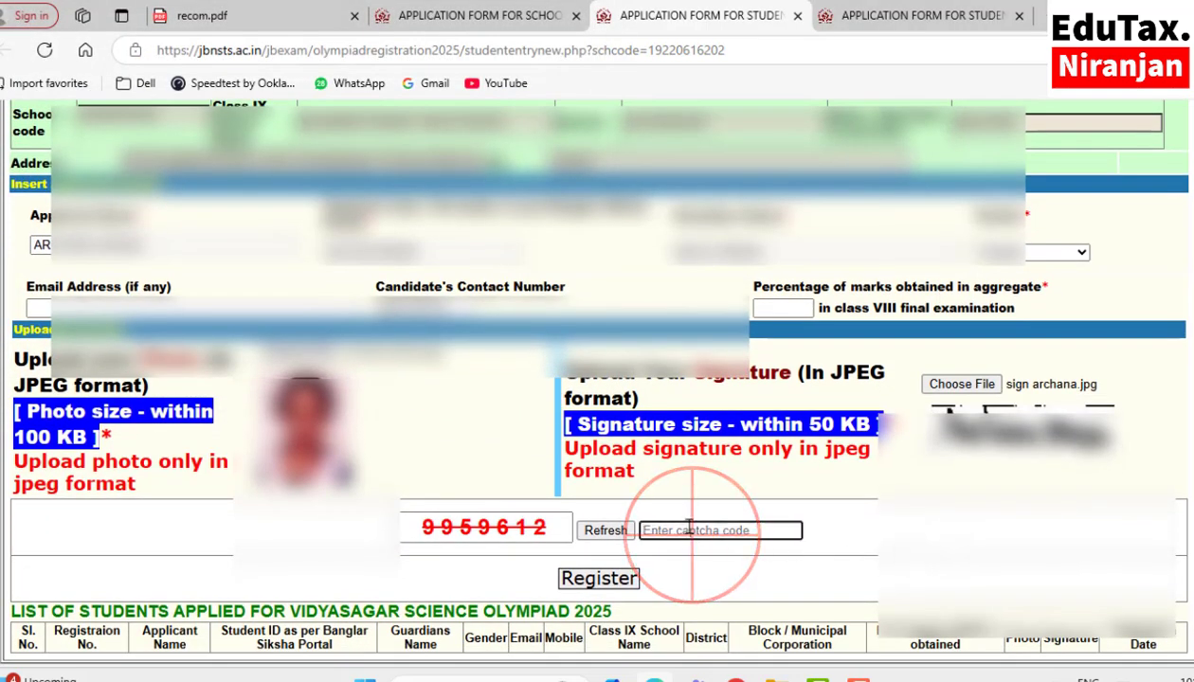
pyautogui.write('9959612')
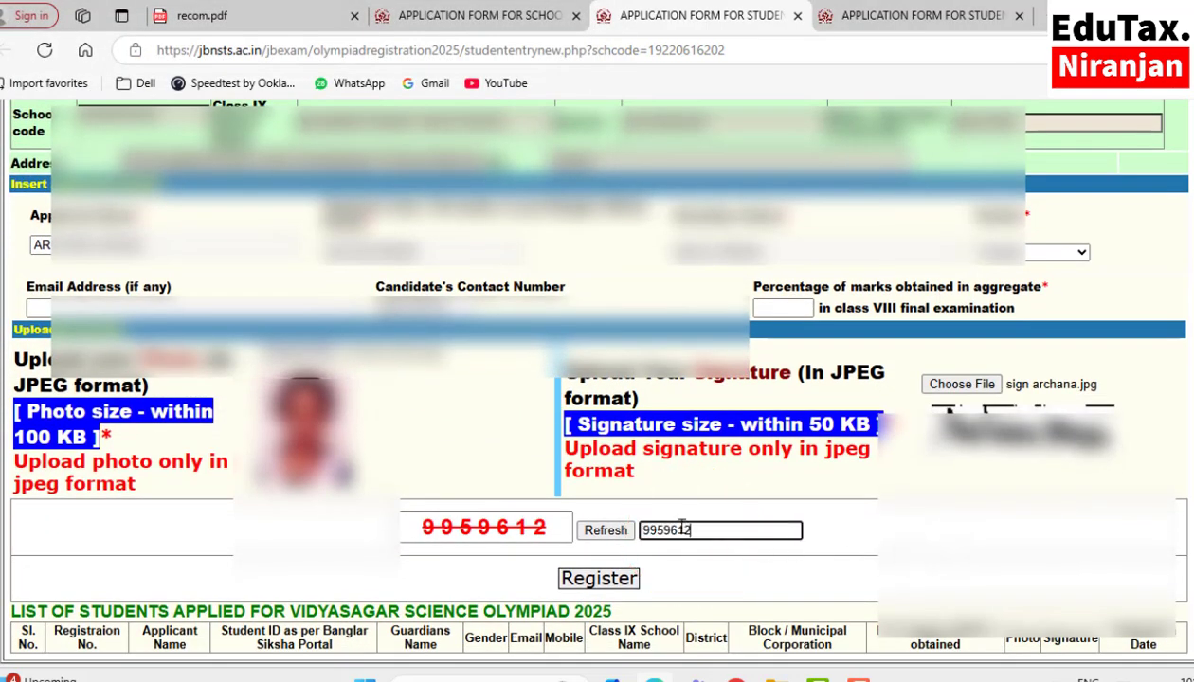
pyautogui.click(617, 582)
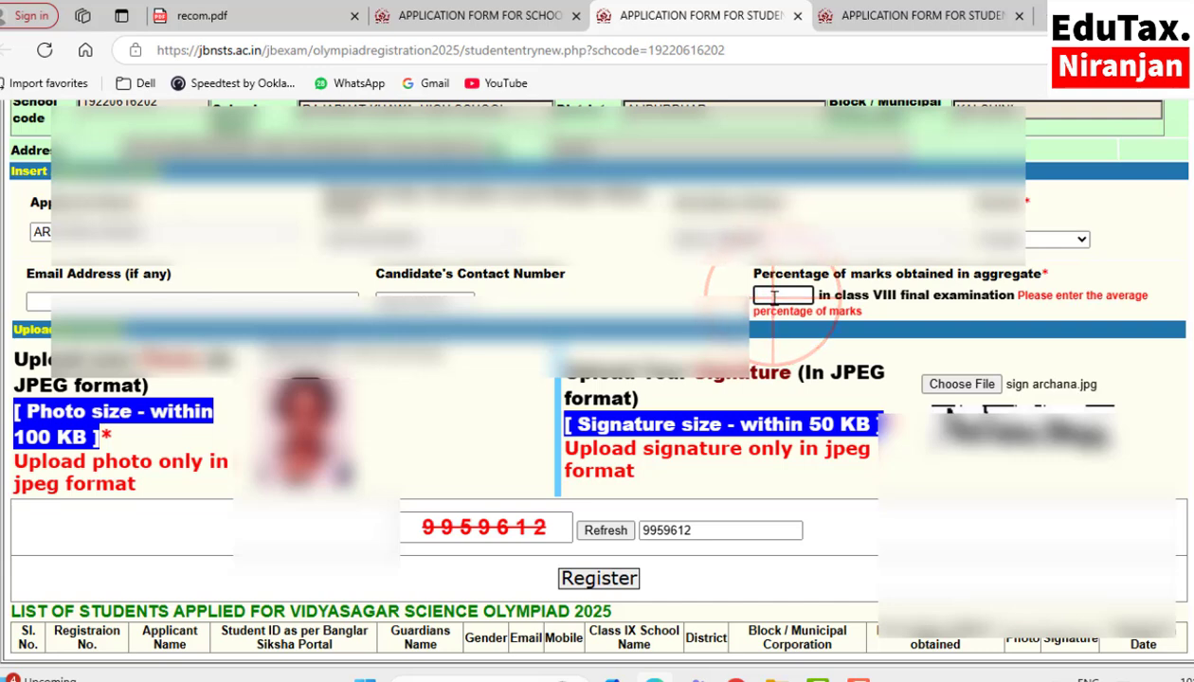
pyautogui.write('62')
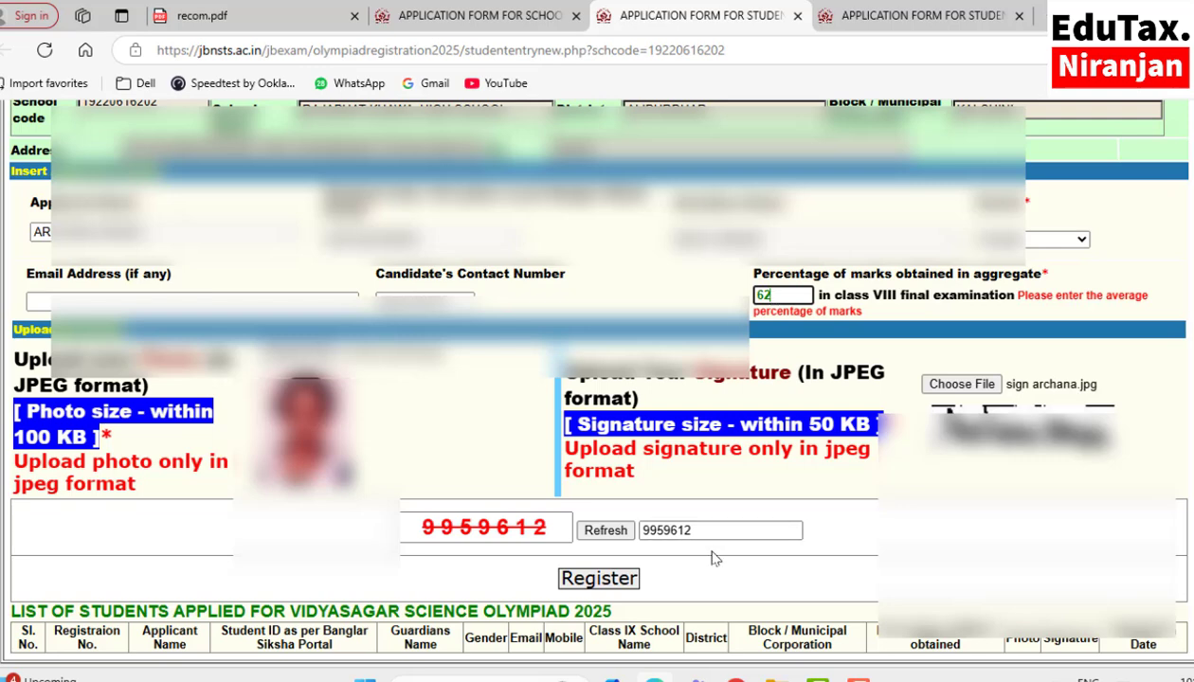
pyautogui.click(607, 585)
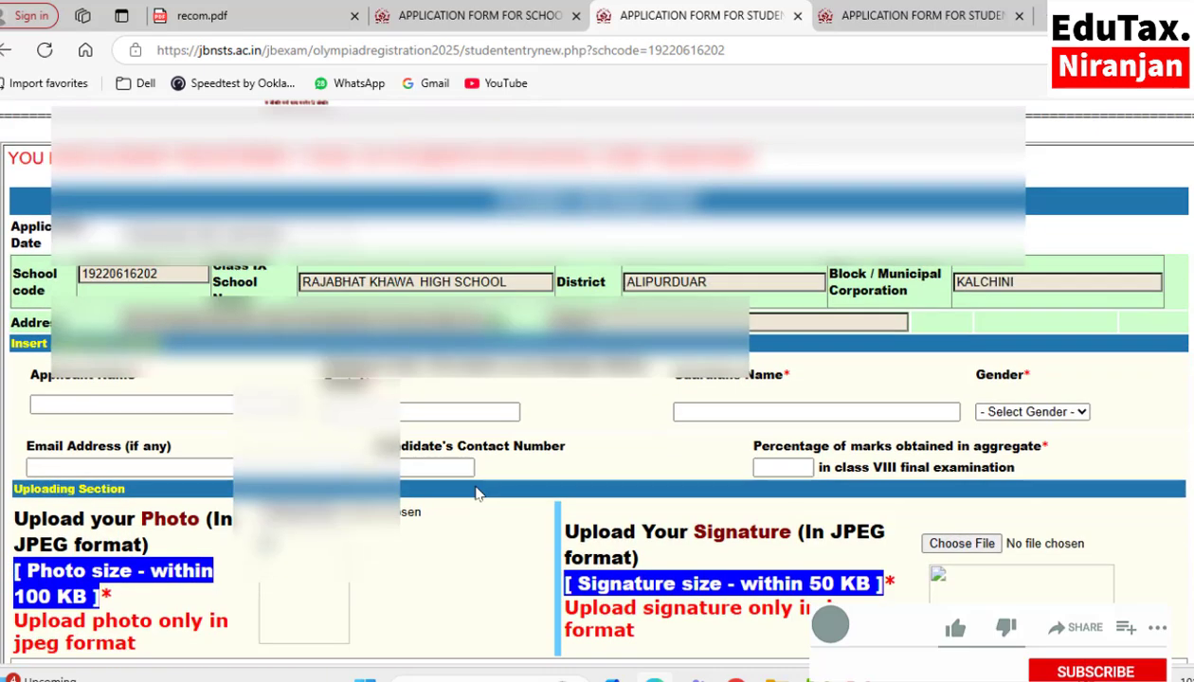
# Step: Complete the last student's form with details, photo, signature and the displayed captcha code, and submit the registration
pyautogui.scroll(-3, 474, 493)
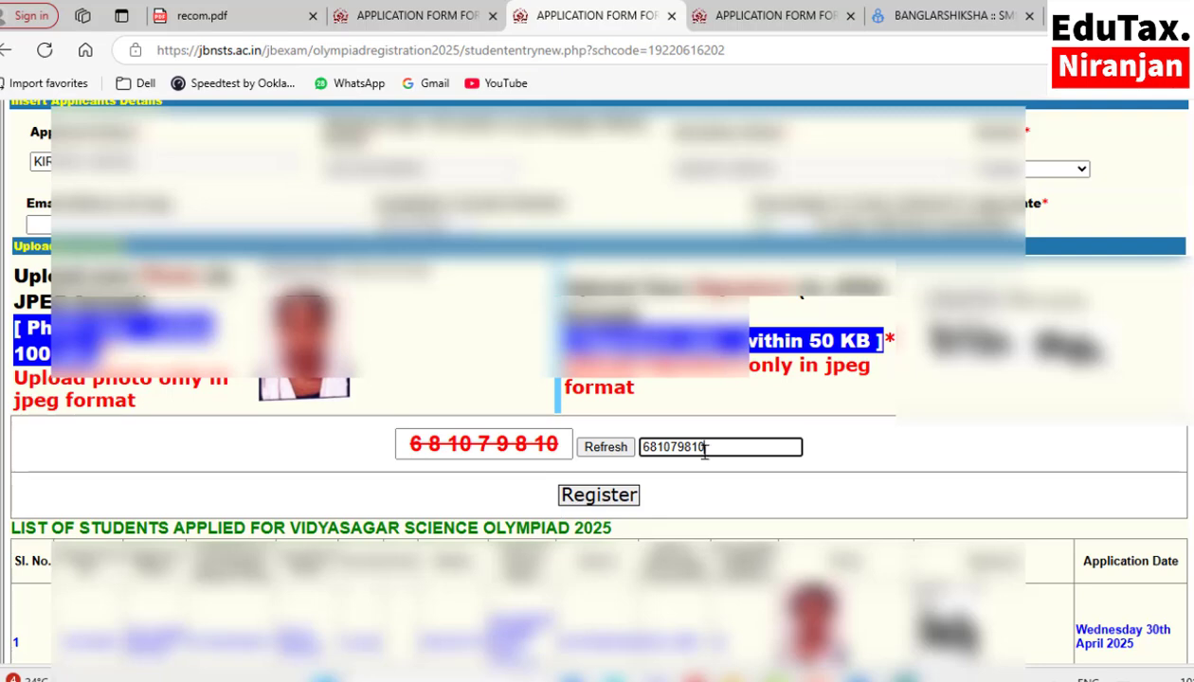
pyautogui.click(597, 494)
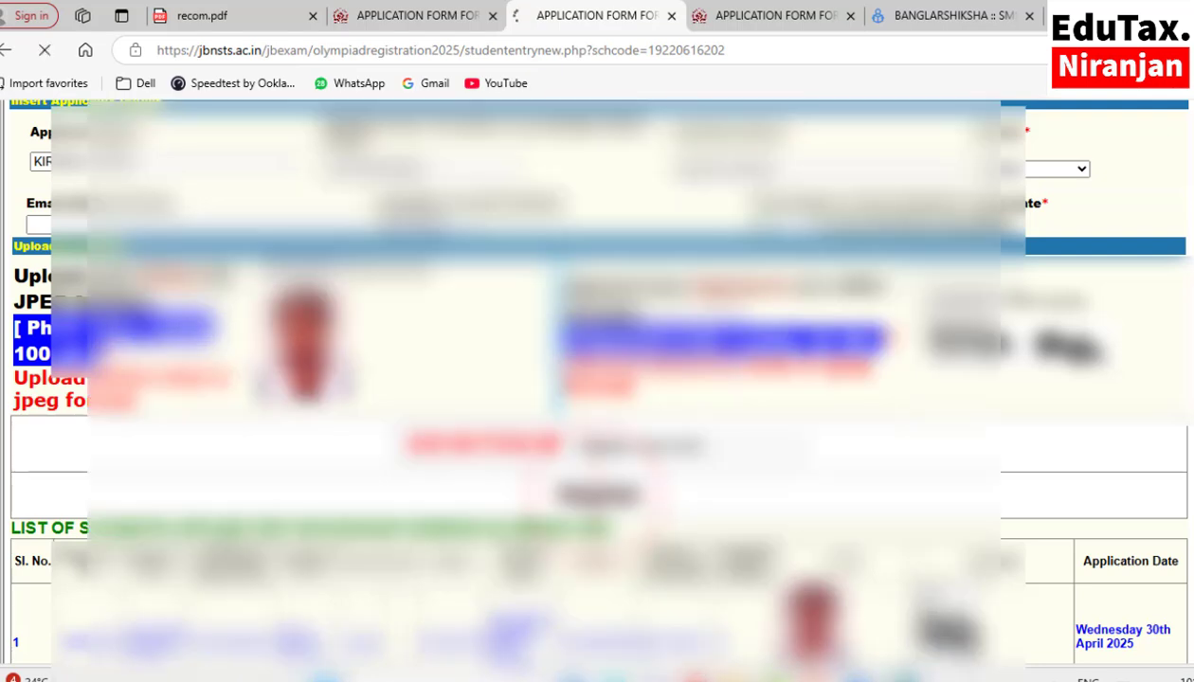
# Step: Review the list of registered students and print one copy of all its pages for future reference
pyautogui.scroll(-3, 597, 498)
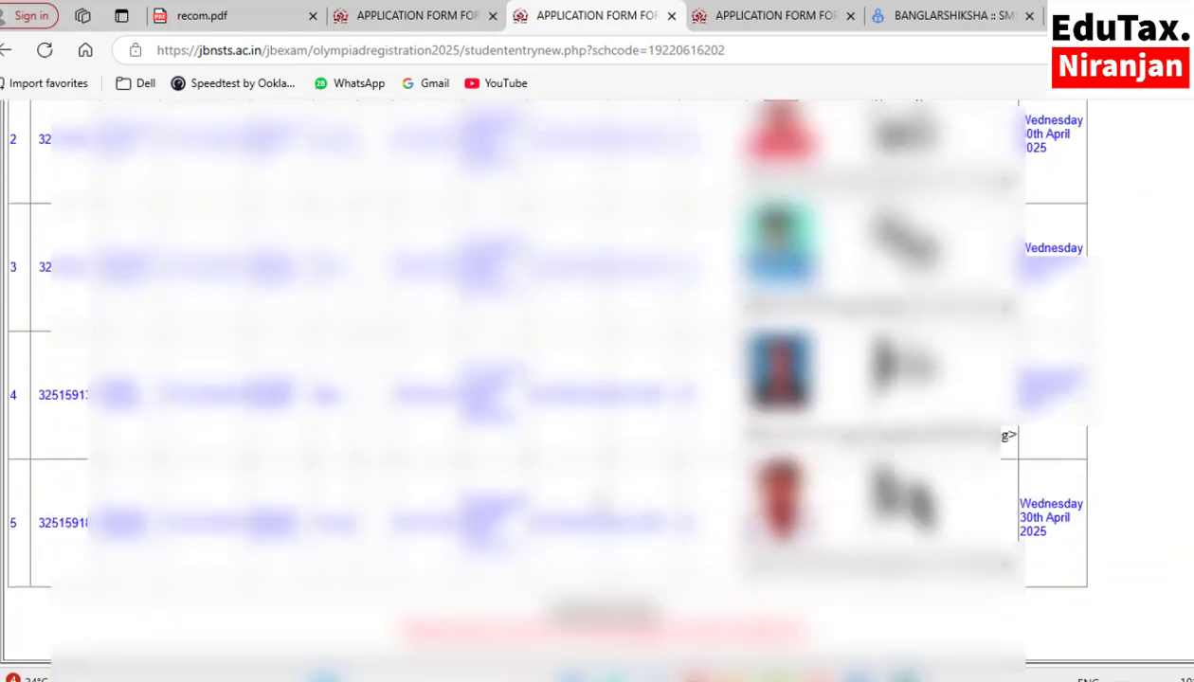
pyautogui.scroll(3, 87, 512)
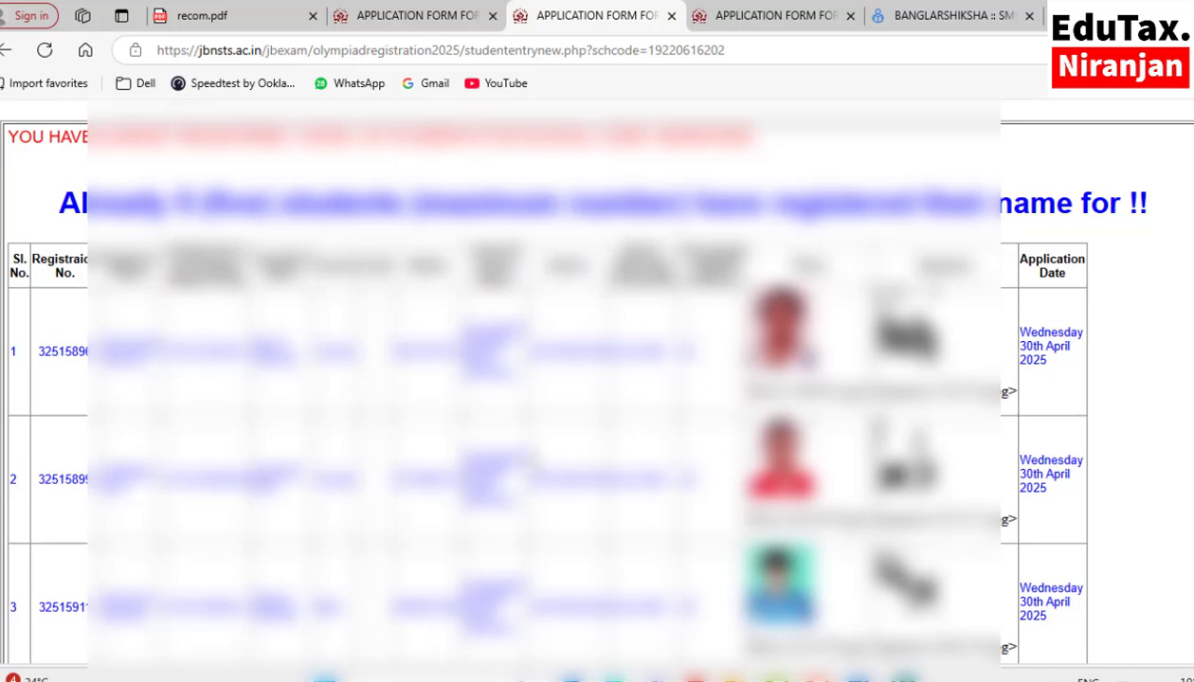
pyautogui.scroll(-3, 587, 379)
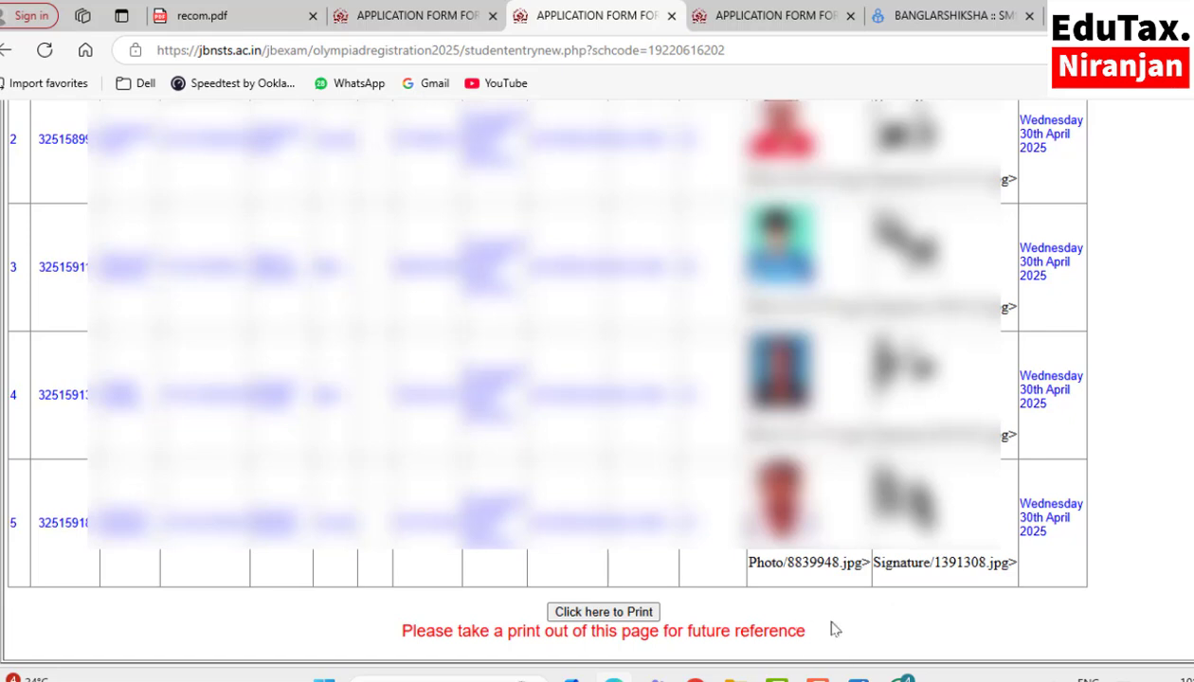
pyautogui.click(587, 614)
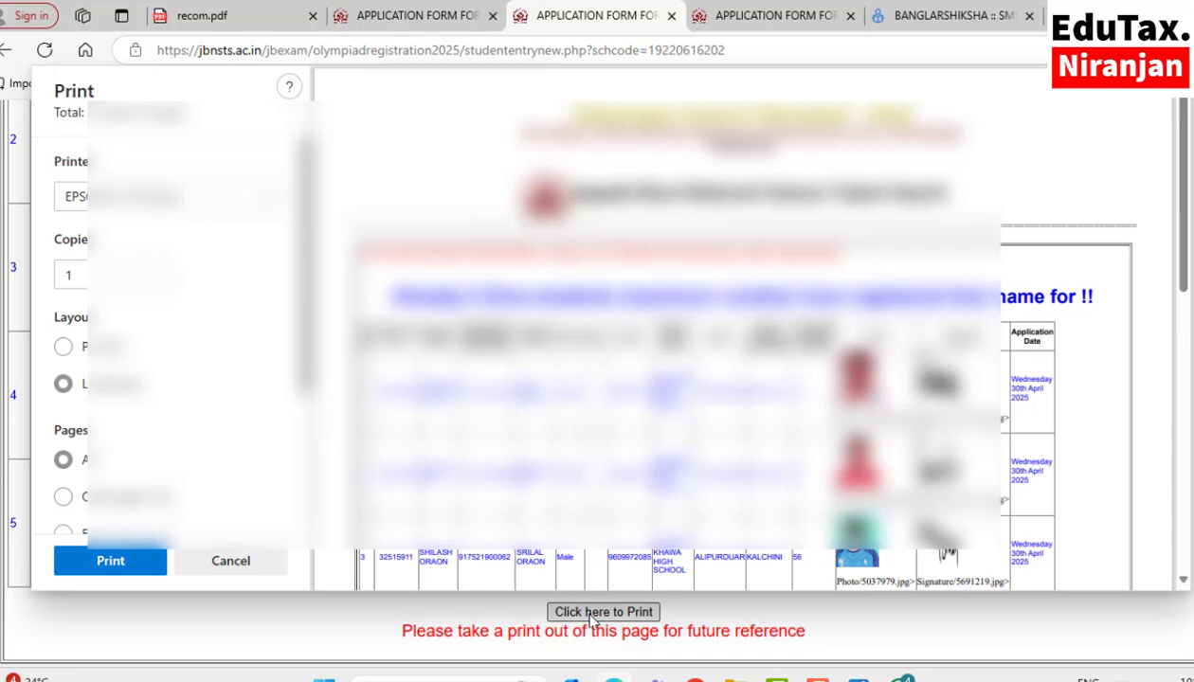
pyautogui.scroll(-3, 170, 426)
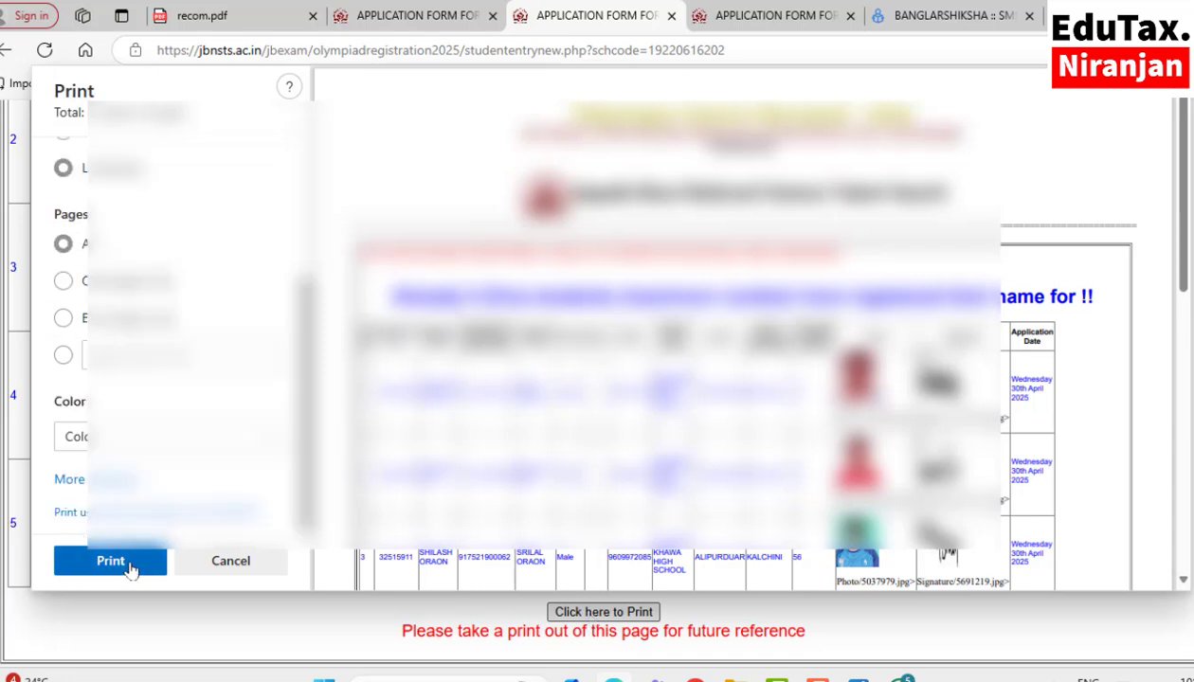
pyautogui.click(114, 561)
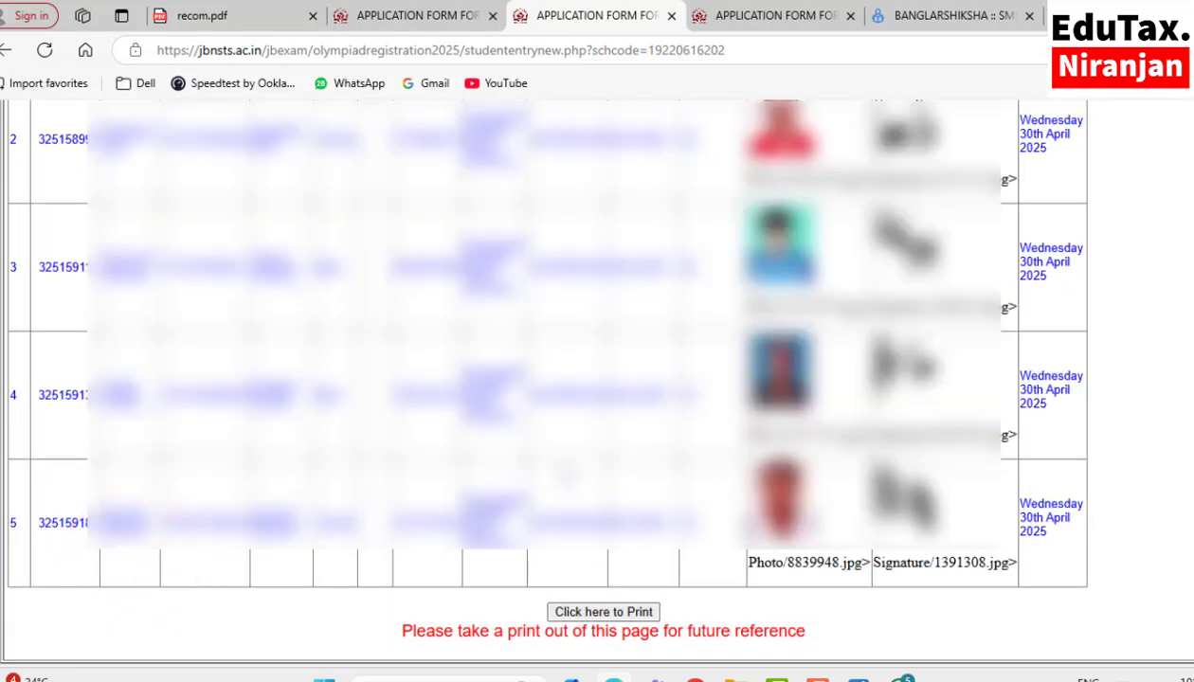